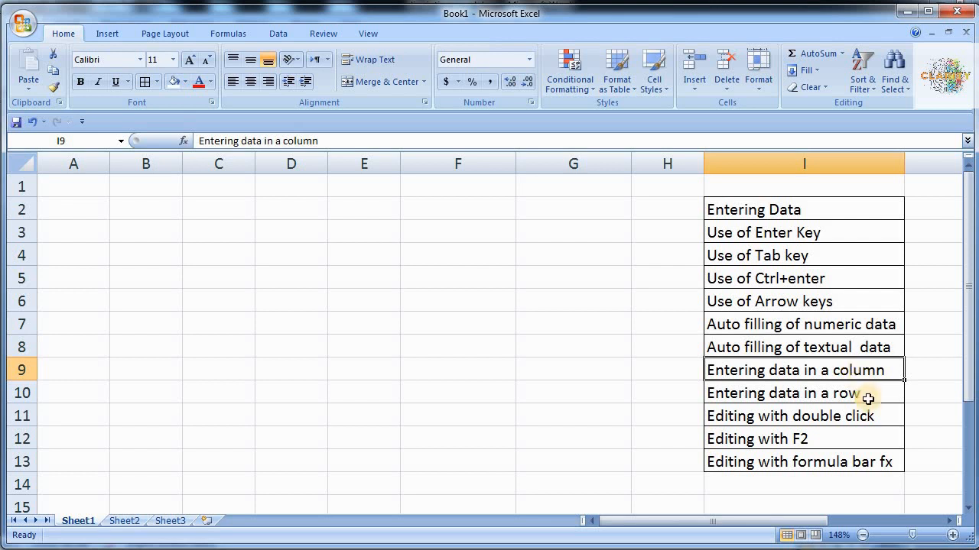
- Label column A by entering 'Roll No.' in cell A1
{"action": "left_click", "coordinate": [867, 396]}
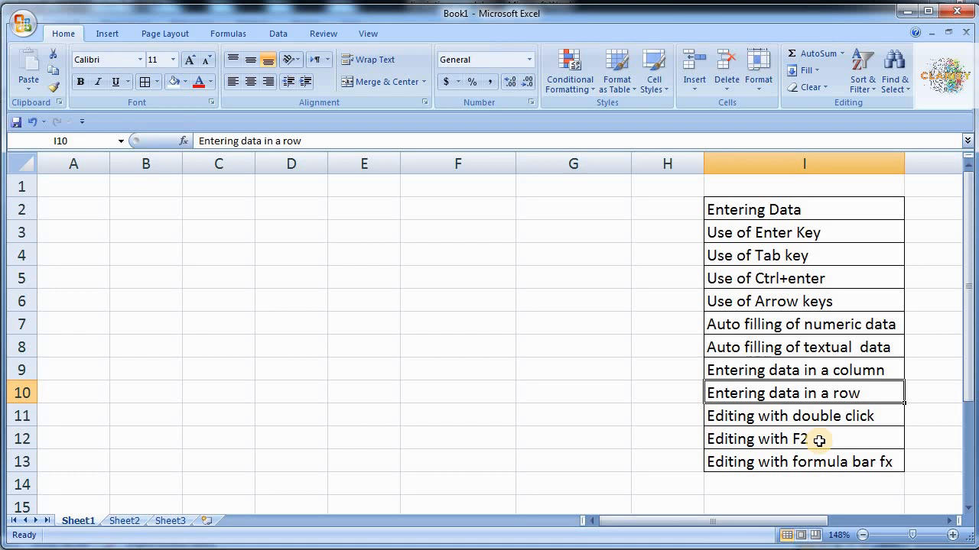
{"action": "left_click", "coordinate": [85, 190]}
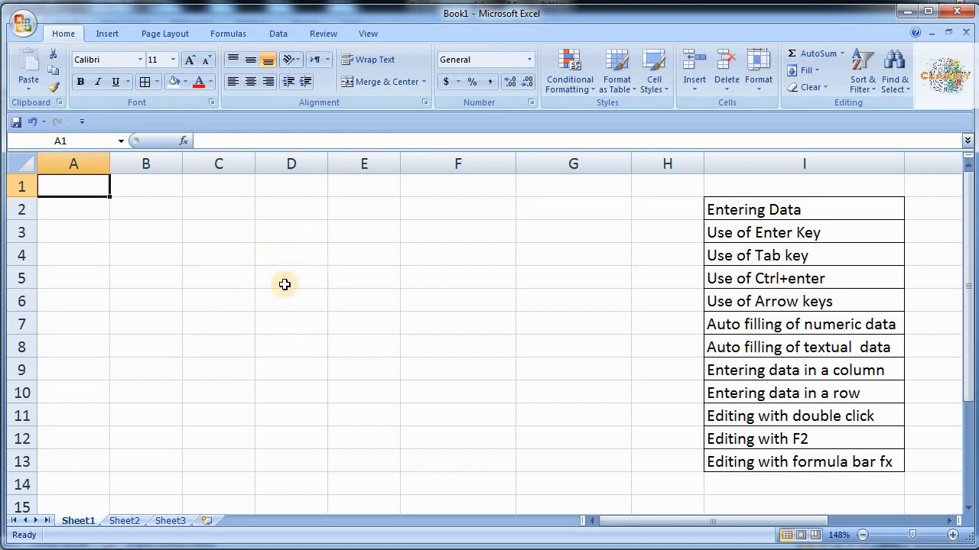
{"action": "left_click", "coordinate": [221, 233]}
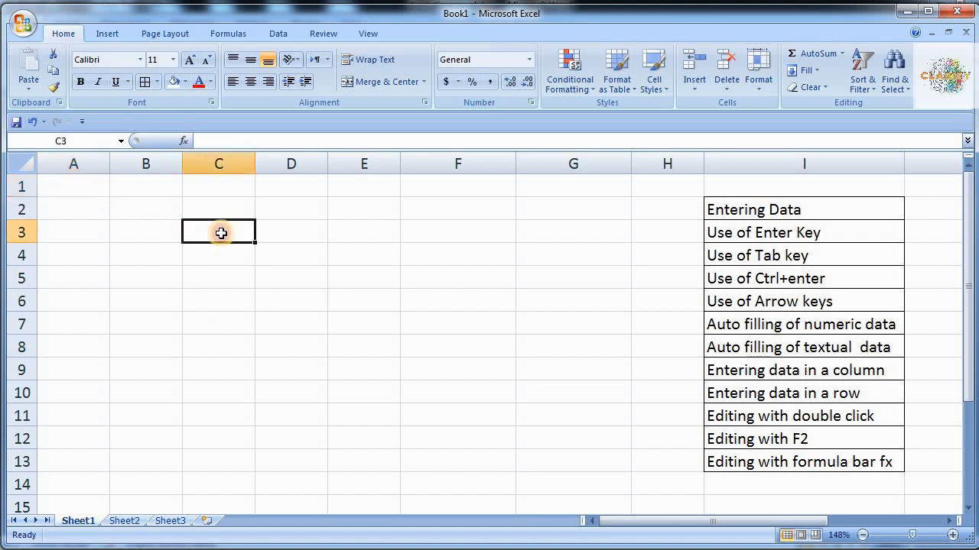
{"action": "left_click", "coordinate": [88, 184]}
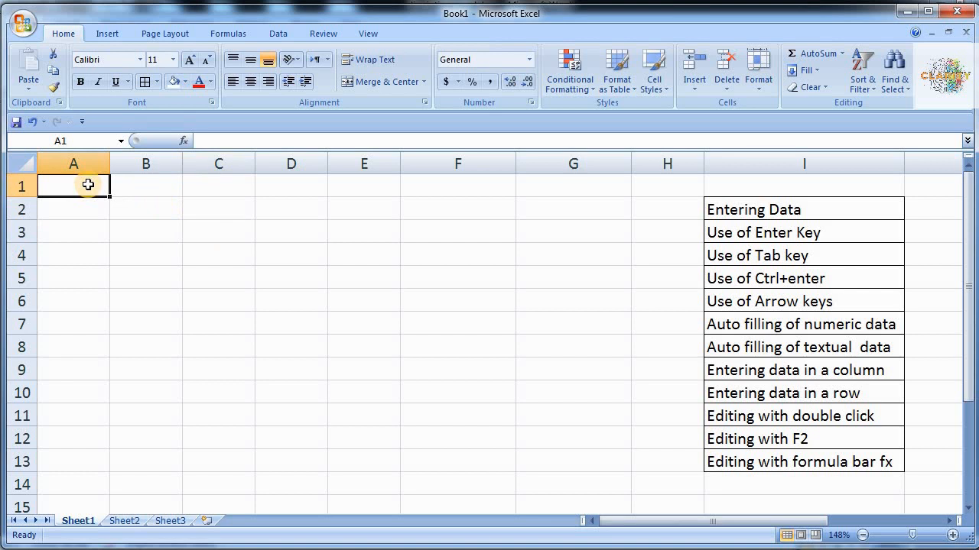
{"action": "type", "text": "Roll No"}
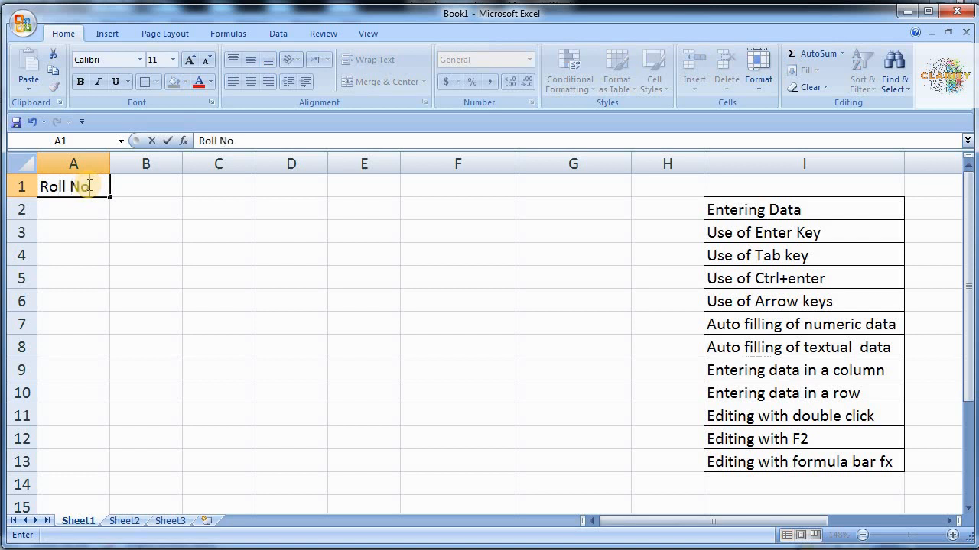
{"action": "type", "text": "."}
{"action": "key", "text": "Return"}
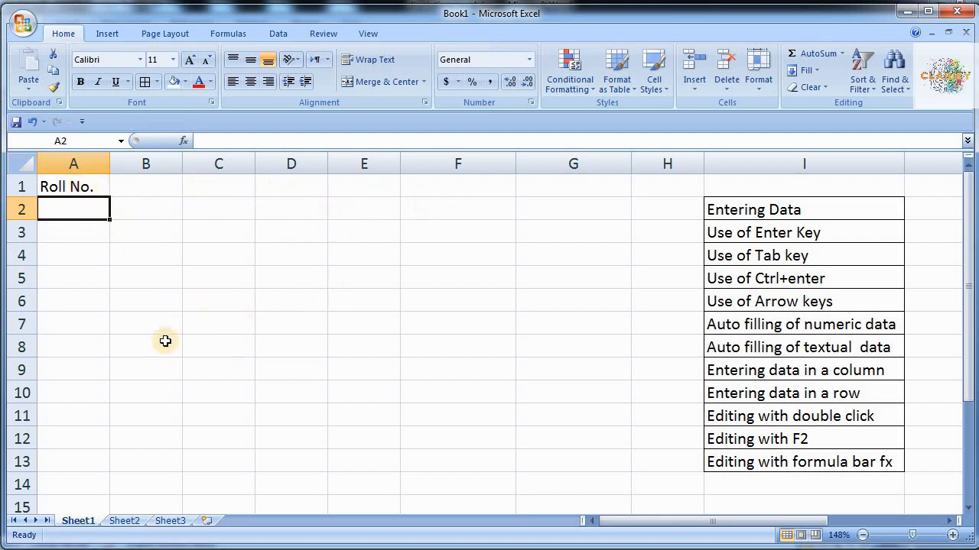
- Enter the heading 'Name' in B1, finishing back at cell A2
{"action": "left_click", "coordinate": [69, 186]}
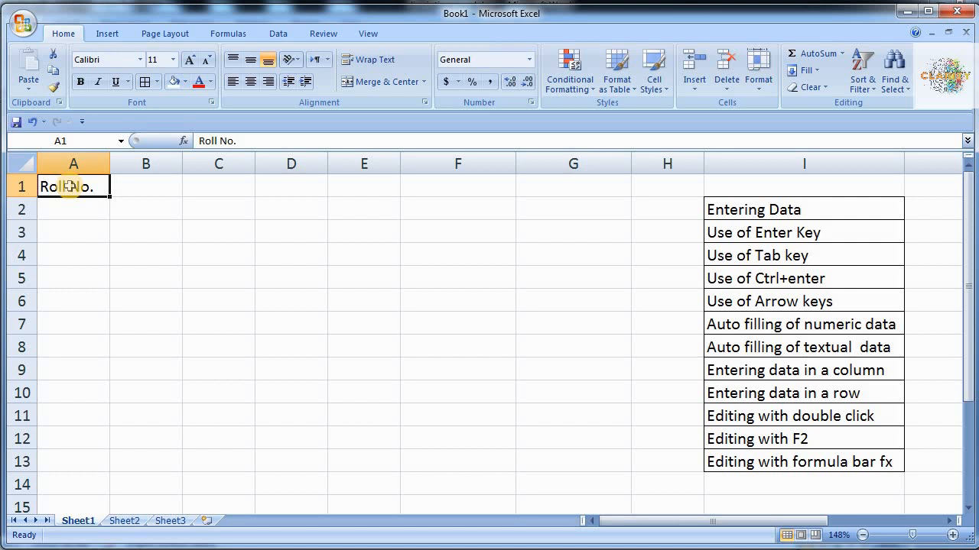
{"action": "key", "text": "Tab"}
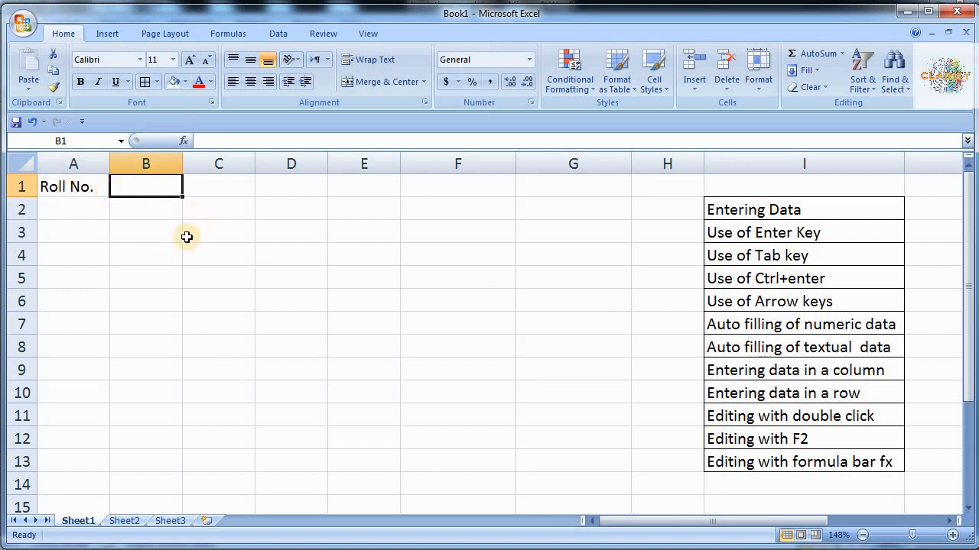
{"action": "key", "text": "Tab"}
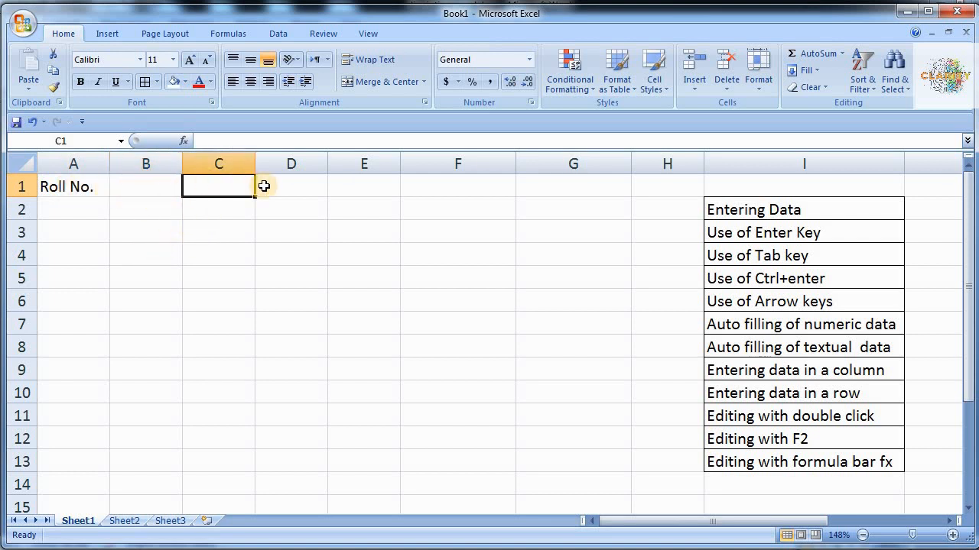
{"action": "key", "text": "Tab"}
{"action": "key", "text": "Tab"}
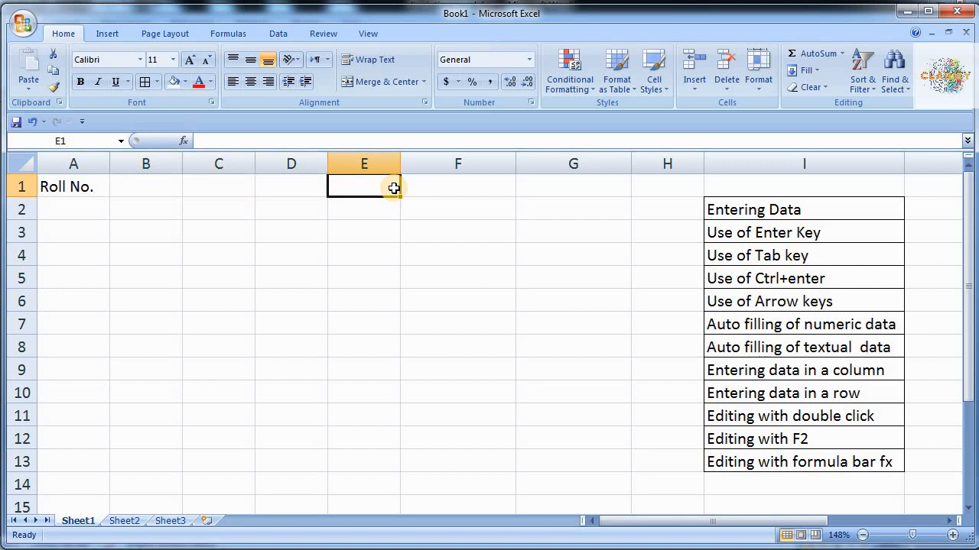
{"action": "left_click", "coordinate": [88, 186]}
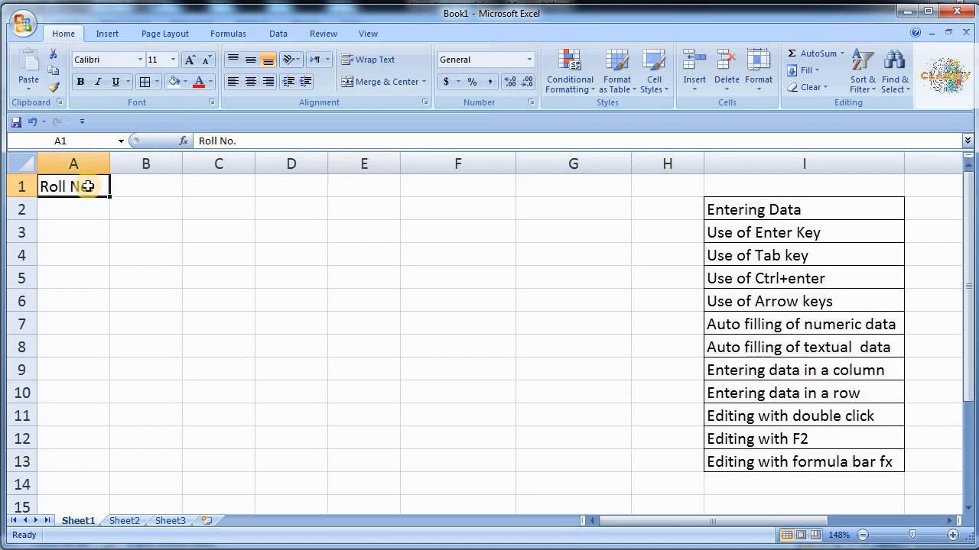
{"action": "key", "text": "Tab"}
{"action": "type", "text": "Name"}
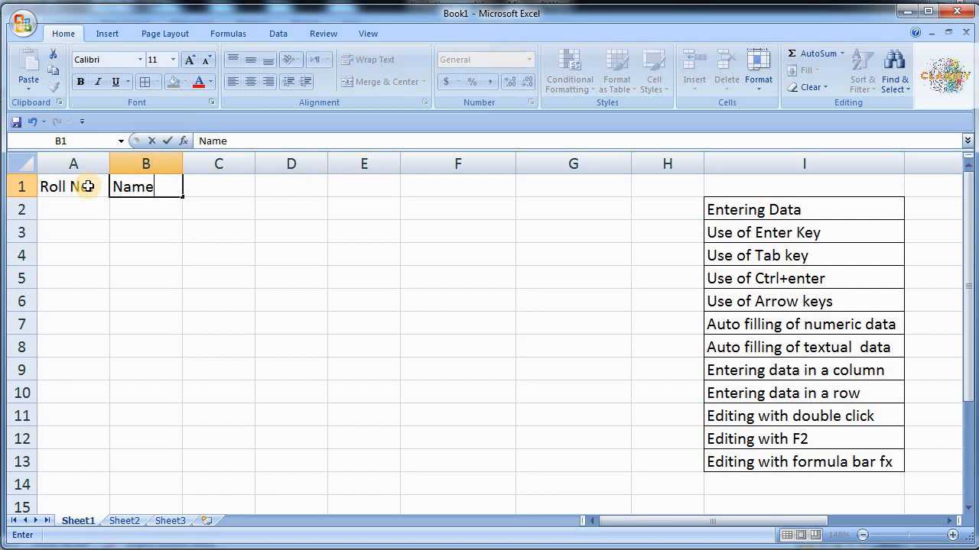
{"action": "key", "text": "Tab"}
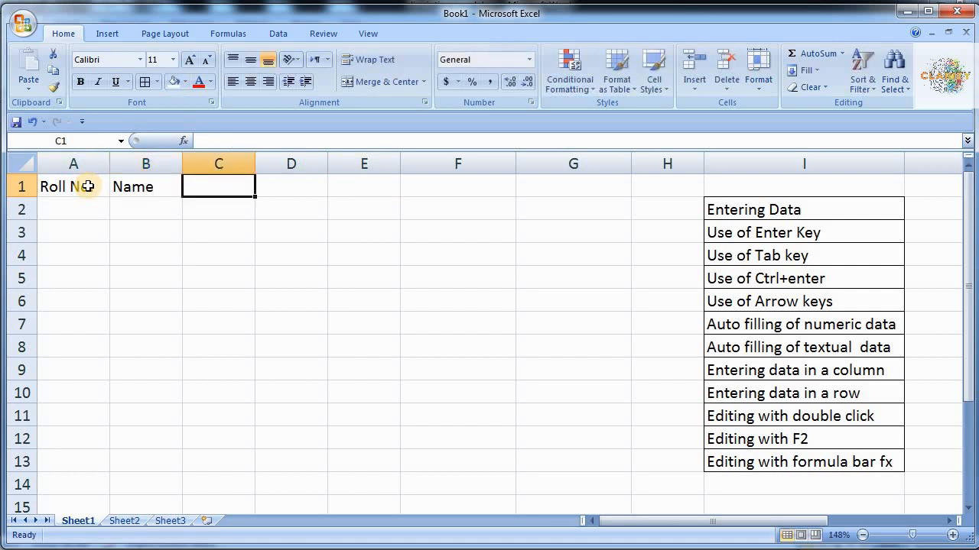
{"action": "key", "text": "Return"}
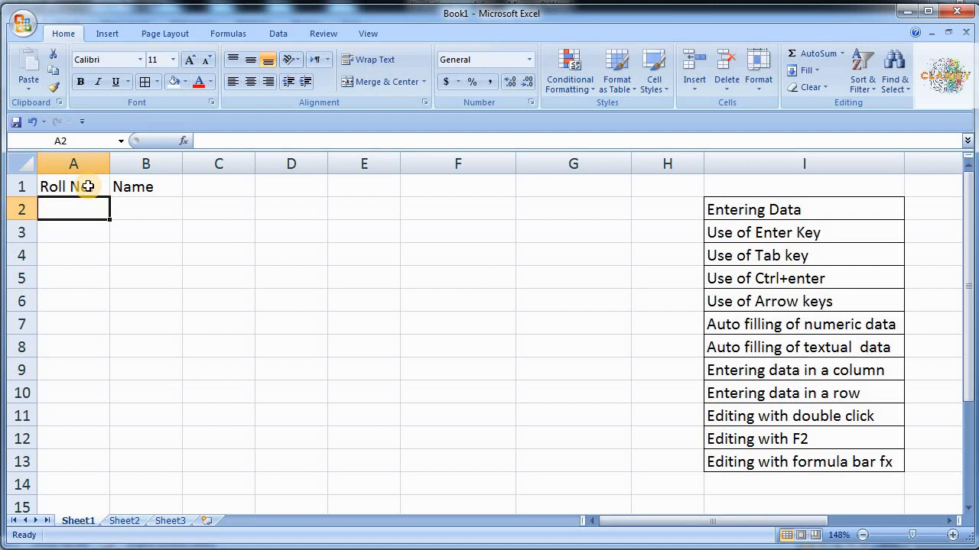
- Enter roll number 15786 in A2 and 15787 in A3
{"action": "type", "text": "15786"}
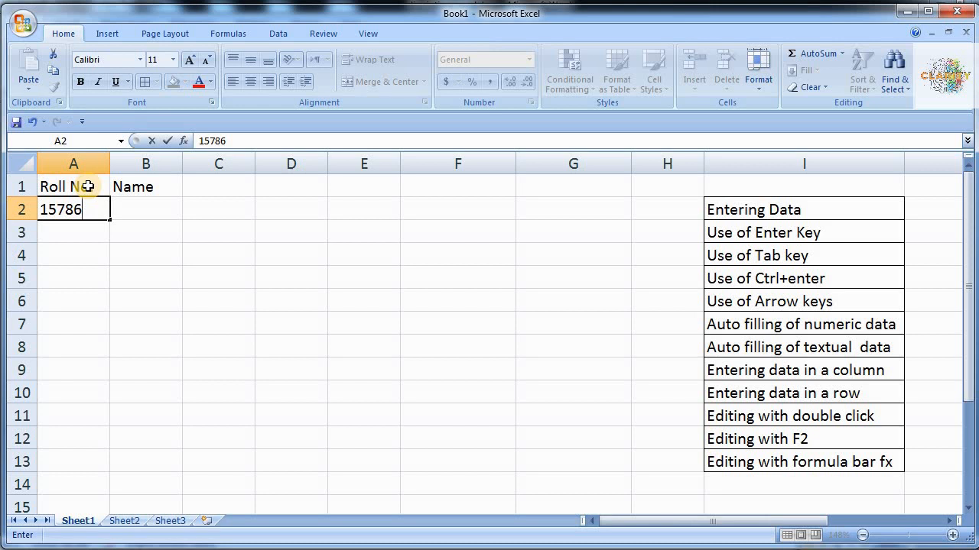
{"action": "key", "text": "Return"}
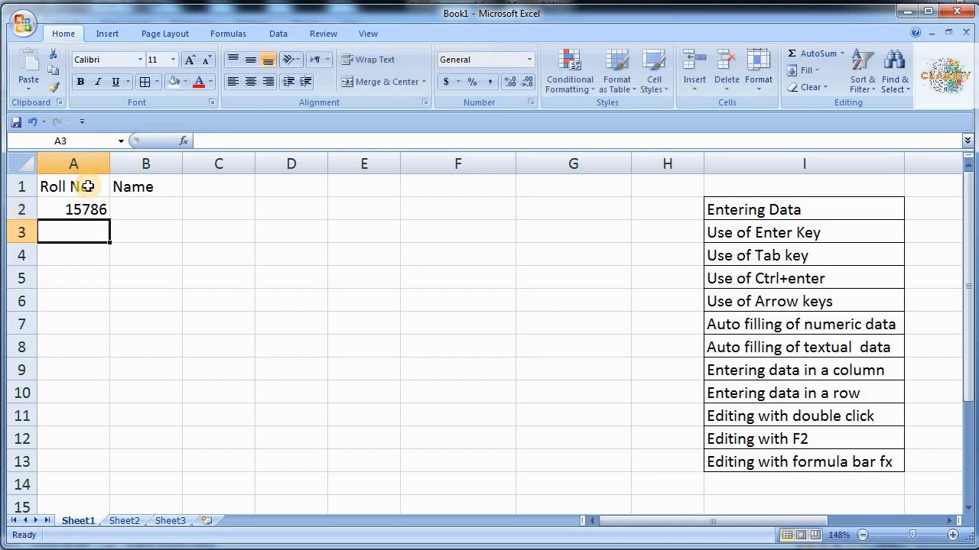
{"action": "type", "text": "1"}
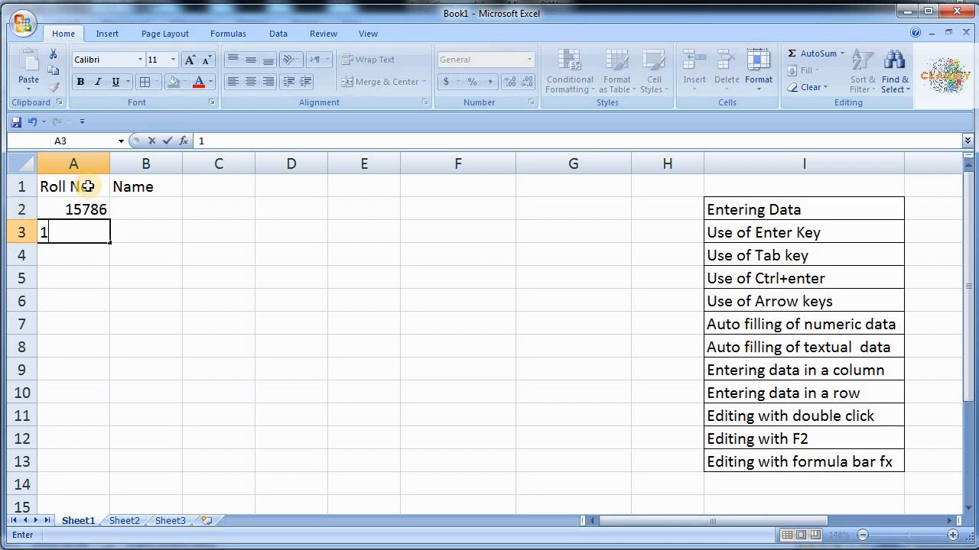
{"action": "type", "text": "5787"}
{"action": "key", "text": "ctrl+Return"}
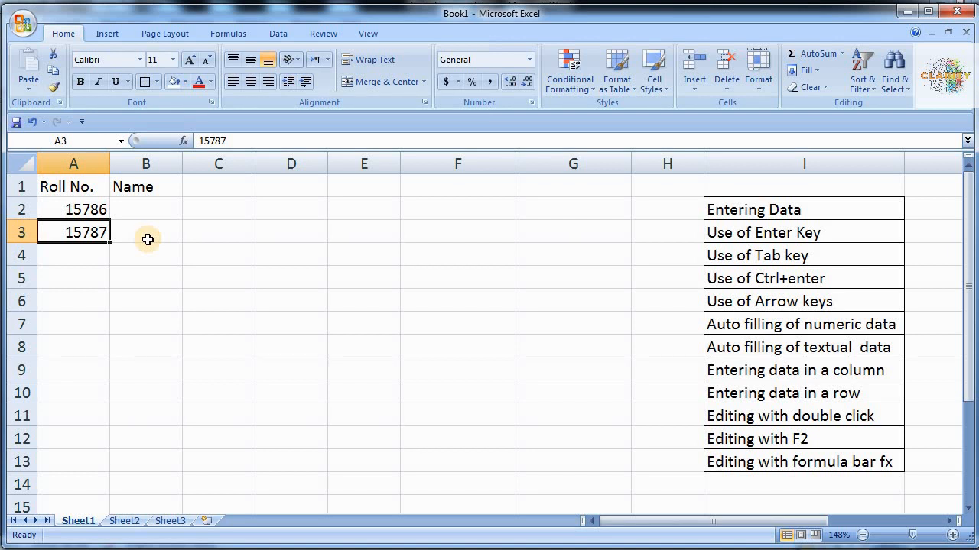
{"action": "left_click", "coordinate": [92, 211]}
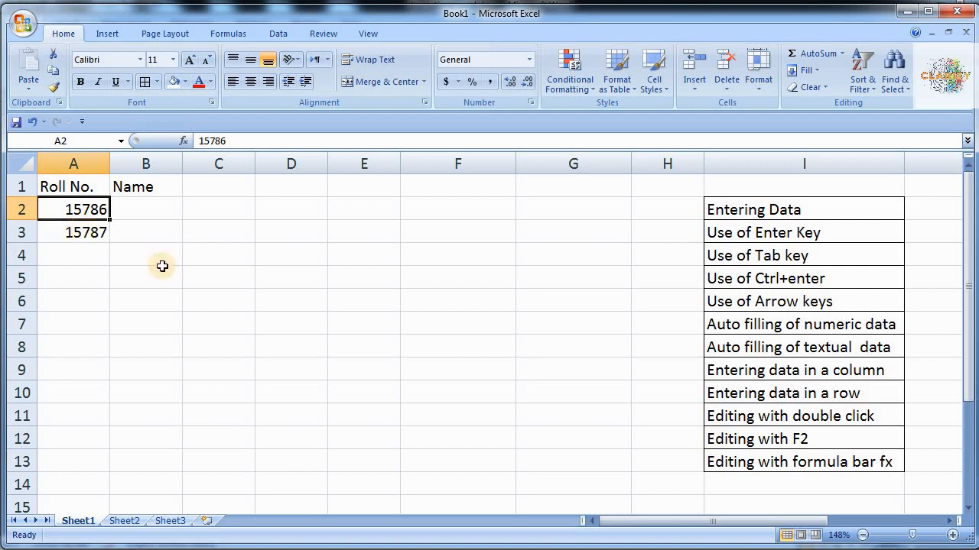
- Fill topic cells I2–I5, Entering Data through Use of Ctrl+enter, with green
{"action": "left_click", "coordinate": [777, 208]}
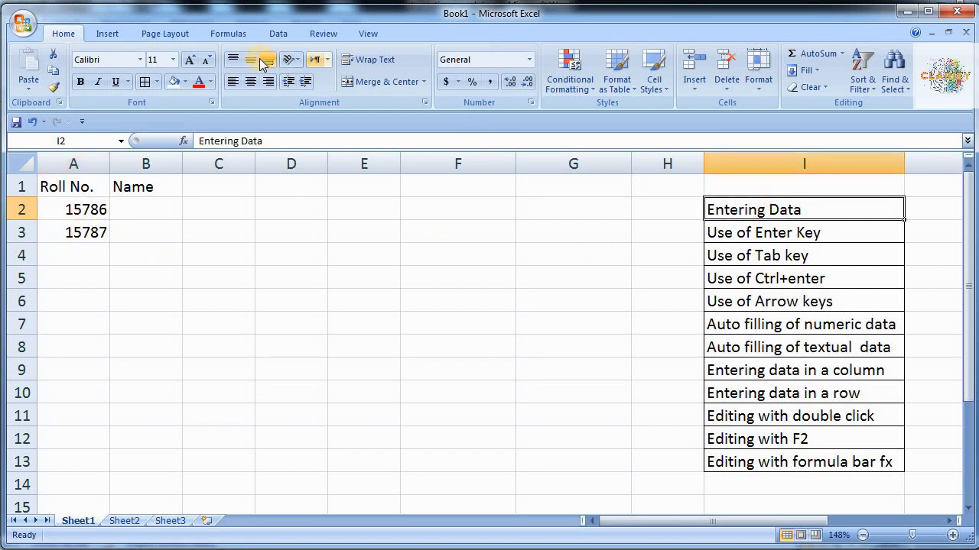
{"action": "left_click", "coordinate": [187, 83]}
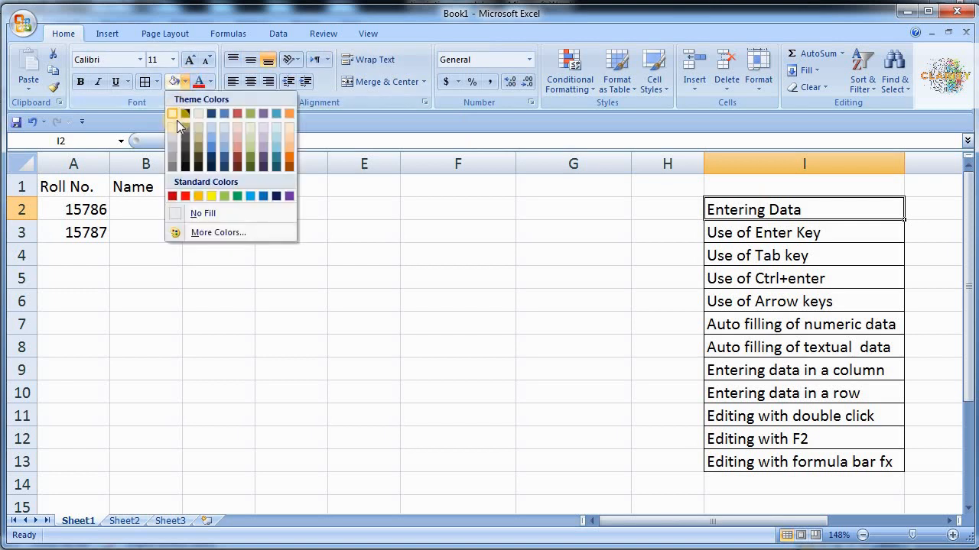
{"action": "left_click", "coordinate": [234, 196]}
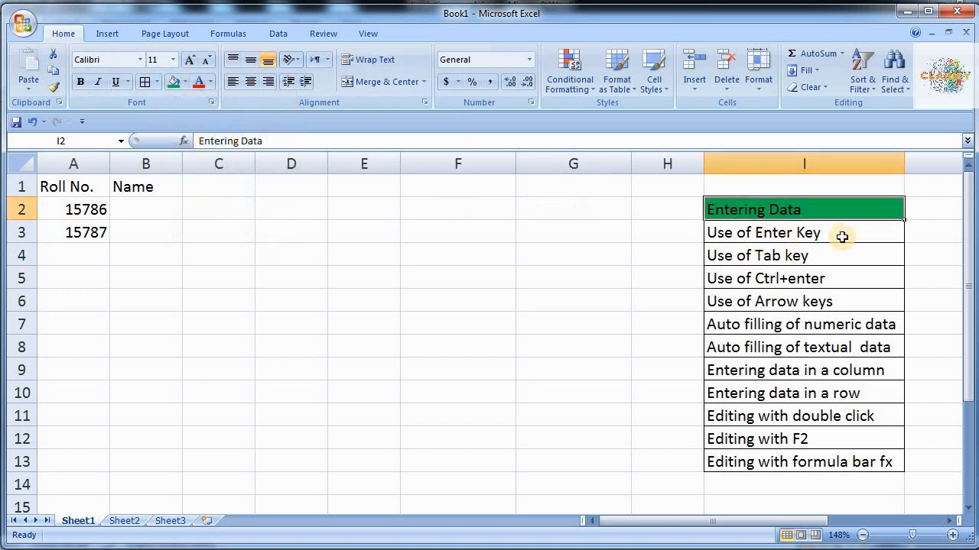
{"action": "left_click", "coordinate": [867, 234]}
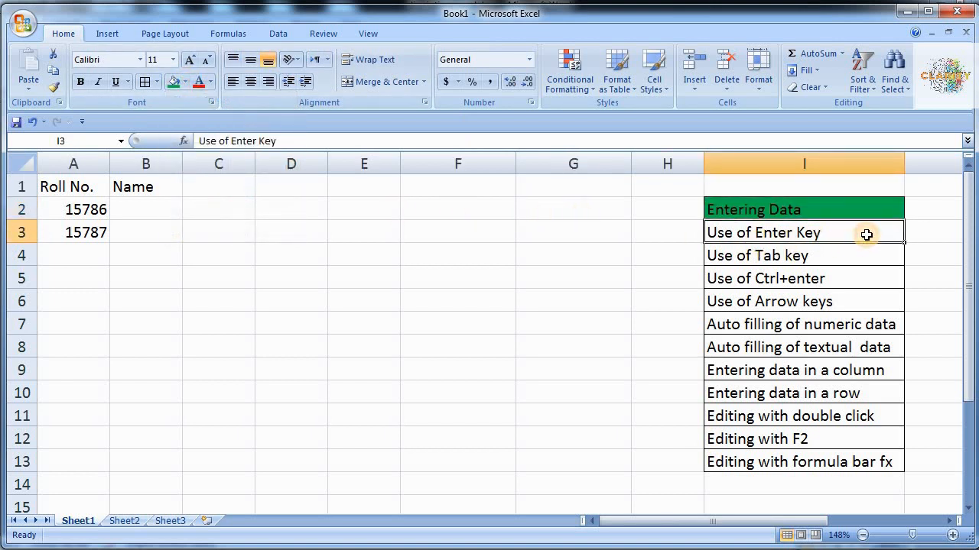
{"action": "key", "text": "F4"}
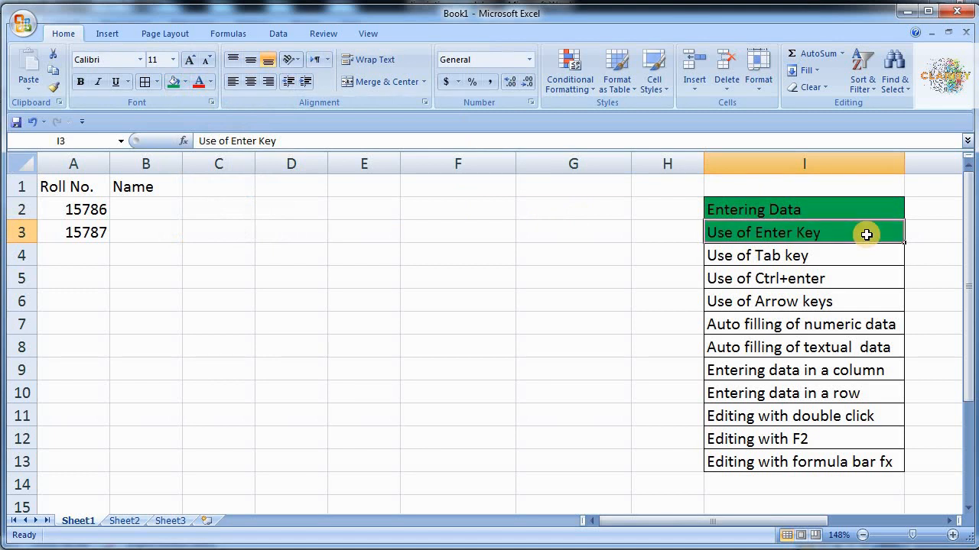
{"action": "key", "text": "Down"}
{"action": "key", "text": "F4"}
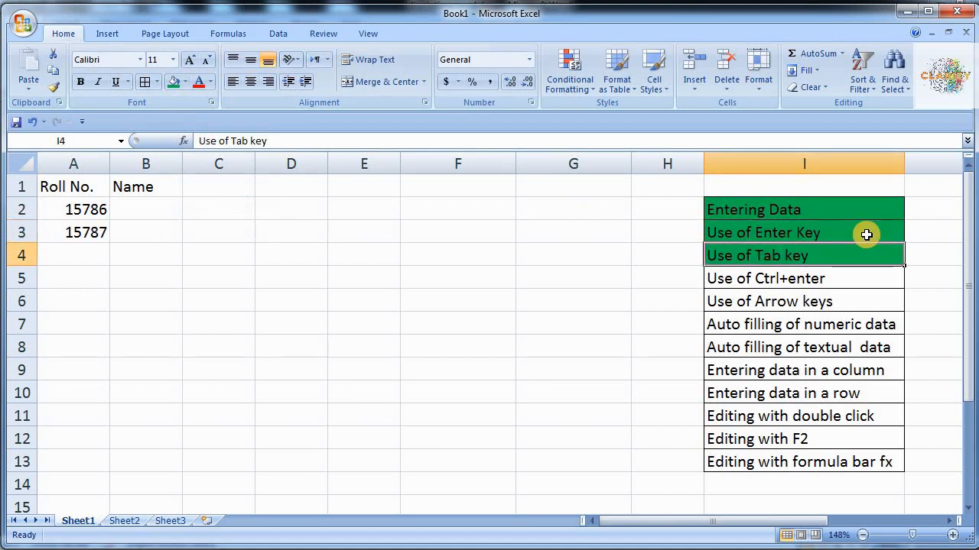
{"action": "key", "text": "Down"}
{"action": "key", "text": "F4"}
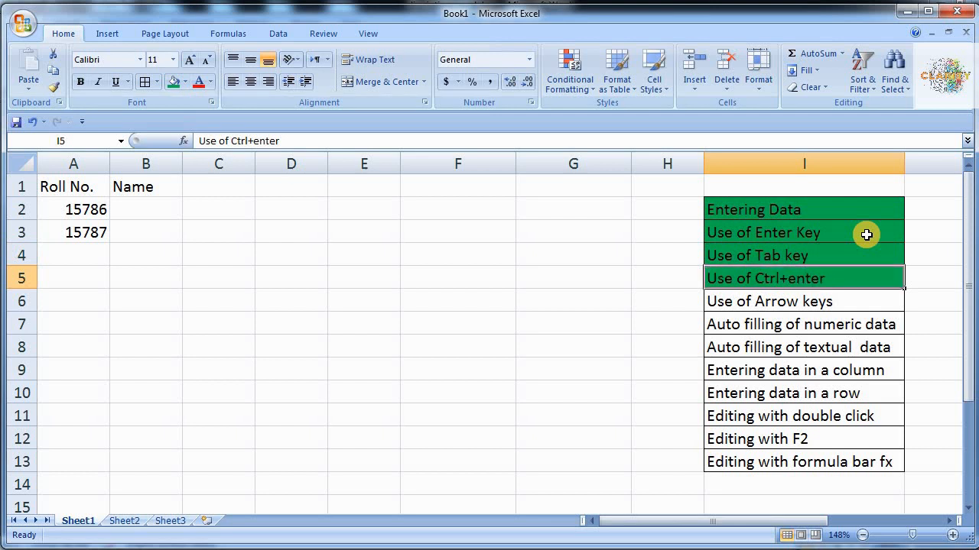
{"action": "left_click", "coordinate": [247, 245]}
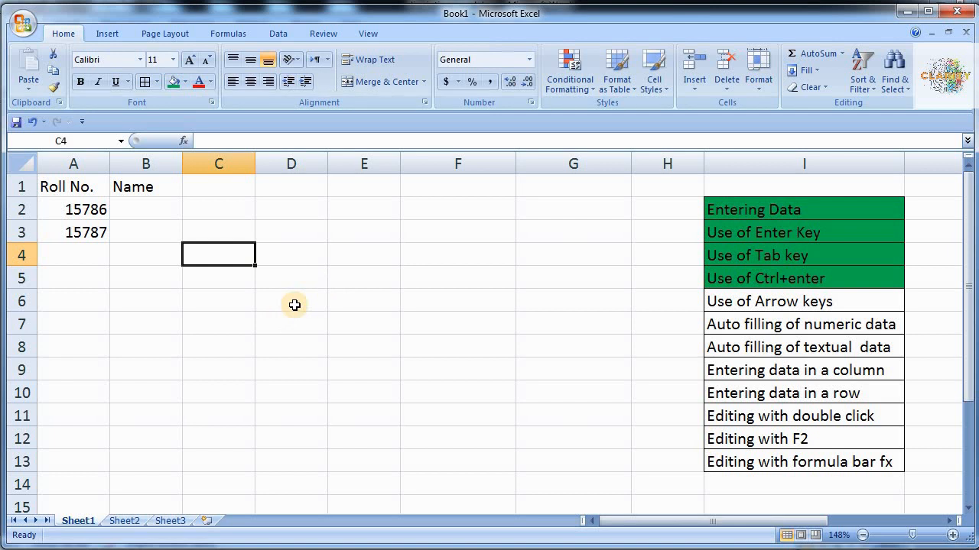
- Move around with the arrow keys, then give the I6 Use of Arrow keys topic a green fill
{"action": "key", "text": "Right"}
{"action": "key", "text": "Right"}
{"action": "key", "text": "Right"}
{"action": "key", "text": "Left"}
{"action": "key", "text": "Left"}
{"action": "key", "text": "Left"}
{"action": "key", "text": "Right"}
{"action": "key", "text": "Right"}
{"action": "key", "text": "Right"}
{"action": "key", "text": "Right"}
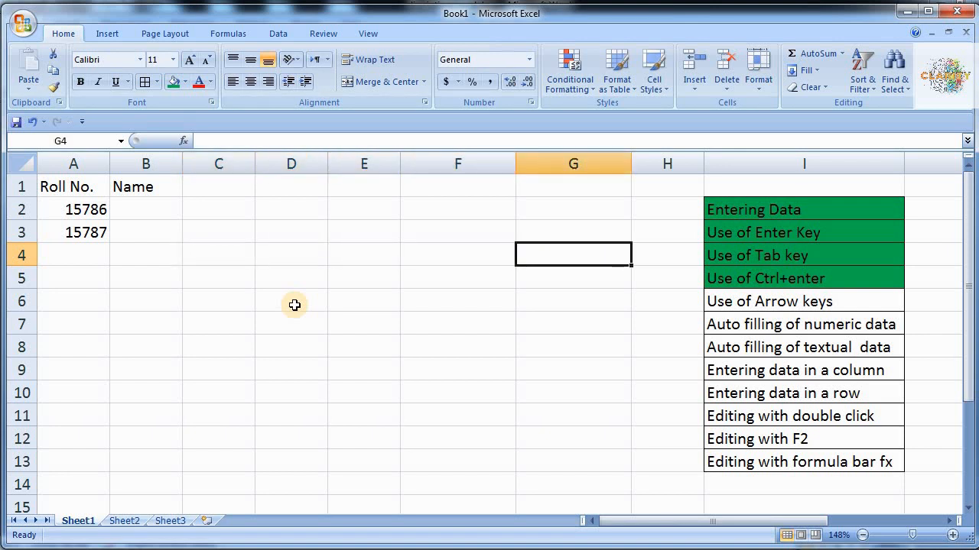
{"action": "key", "text": "Left"}
{"action": "key", "text": "Left"}
{"action": "key", "text": "Left"}
{"action": "key", "text": "Left"}
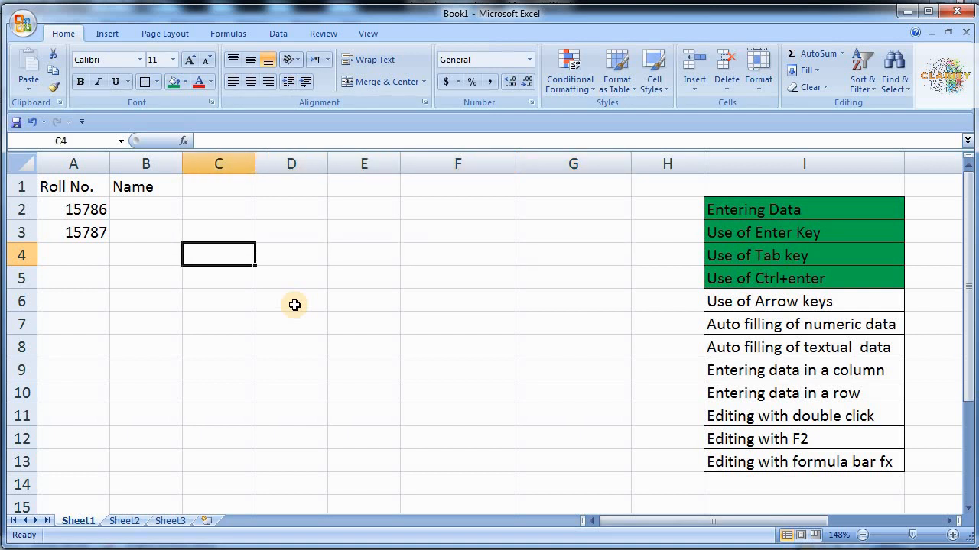
{"action": "key", "text": "Up"}
{"action": "key", "text": "Up"}
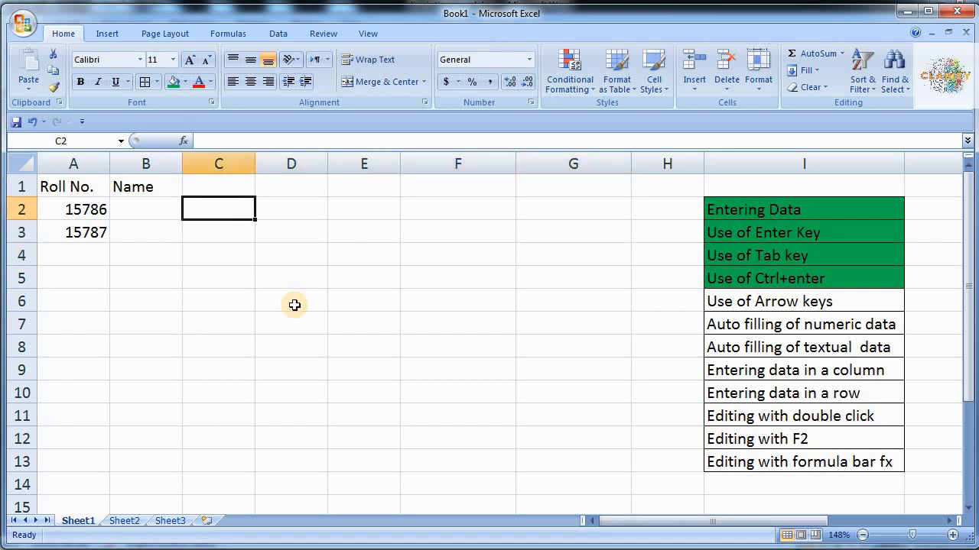
{"action": "key", "text": "Down"}
{"action": "key", "text": "Down"}
{"action": "key", "text": "Down"}
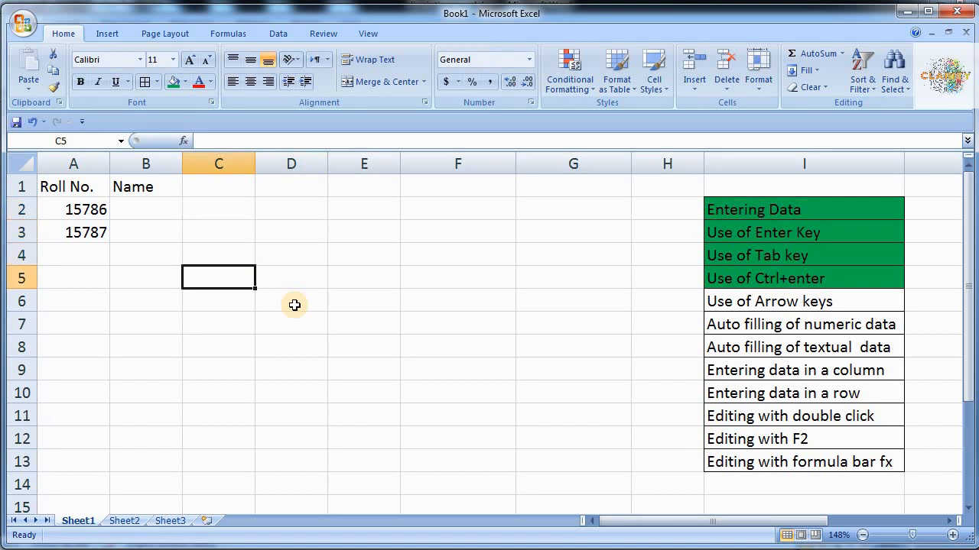
{"action": "left_click", "coordinate": [795, 304]}
{"action": "key", "text": "F4"}
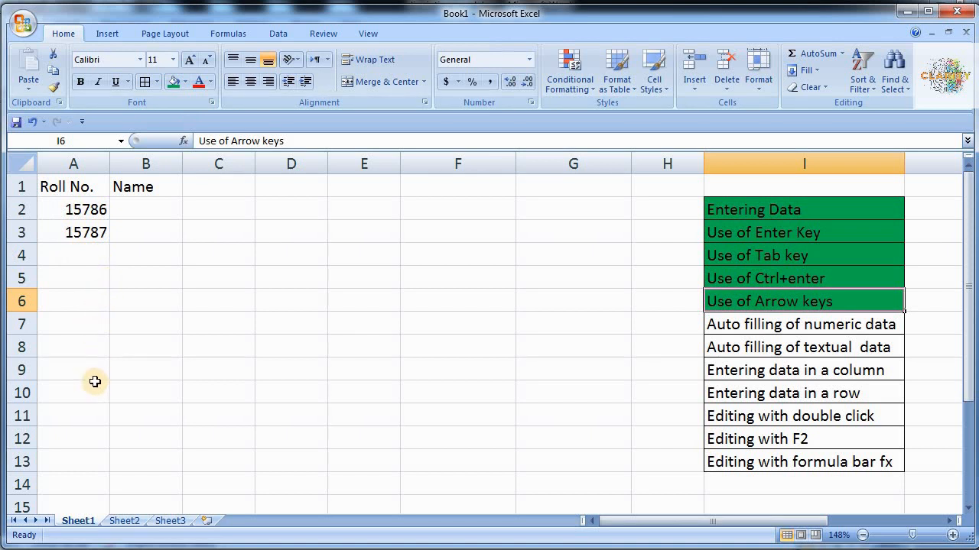
- Select roll numbers A2:A3 and zoom the sheet to 400%
{"action": "left_click", "coordinate": [92, 211]}
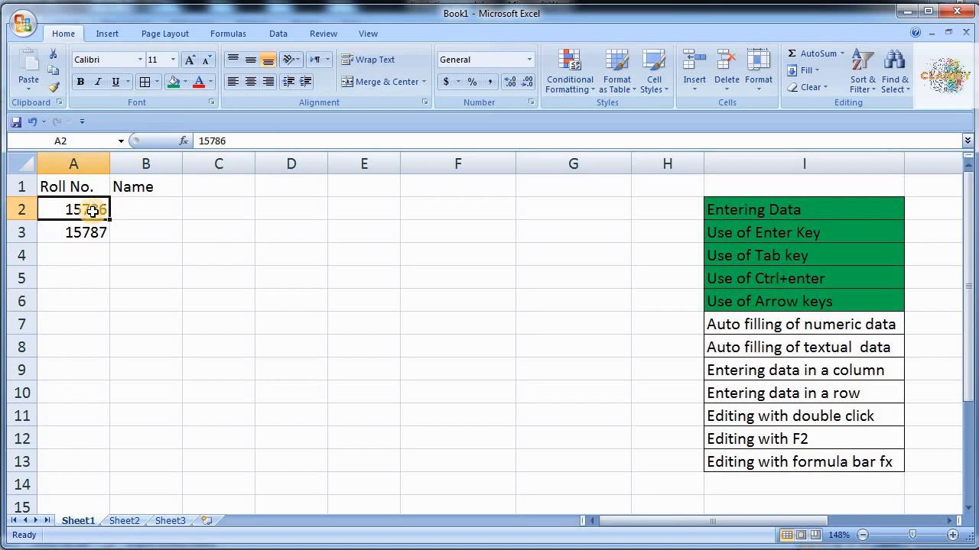
{"action": "left_click_drag", "start_coordinate": [92, 211], "coordinate": [92, 221]}
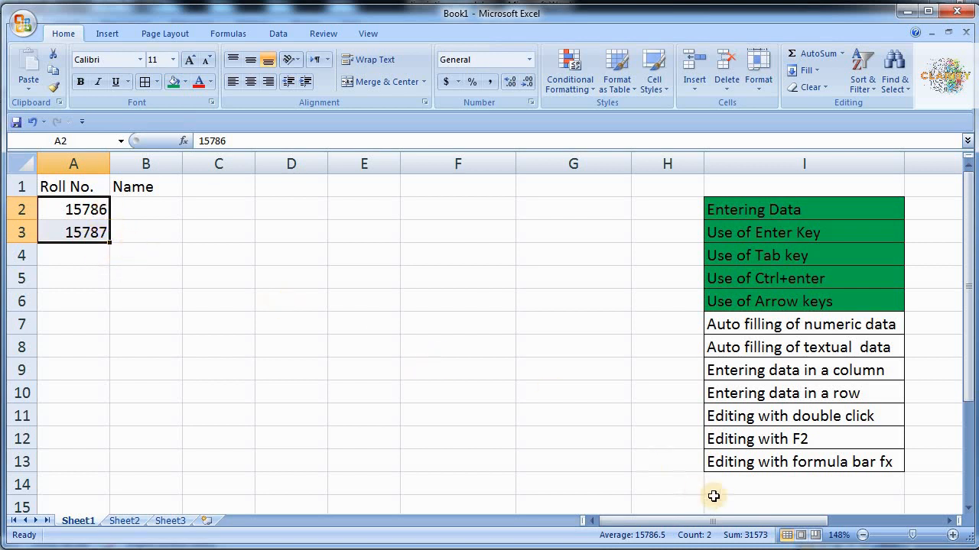
{"action": "left_click", "coordinate": [918, 535]}
{"action": "left_click_drag", "start_coordinate": [917, 536], "coordinate": [941, 538]}
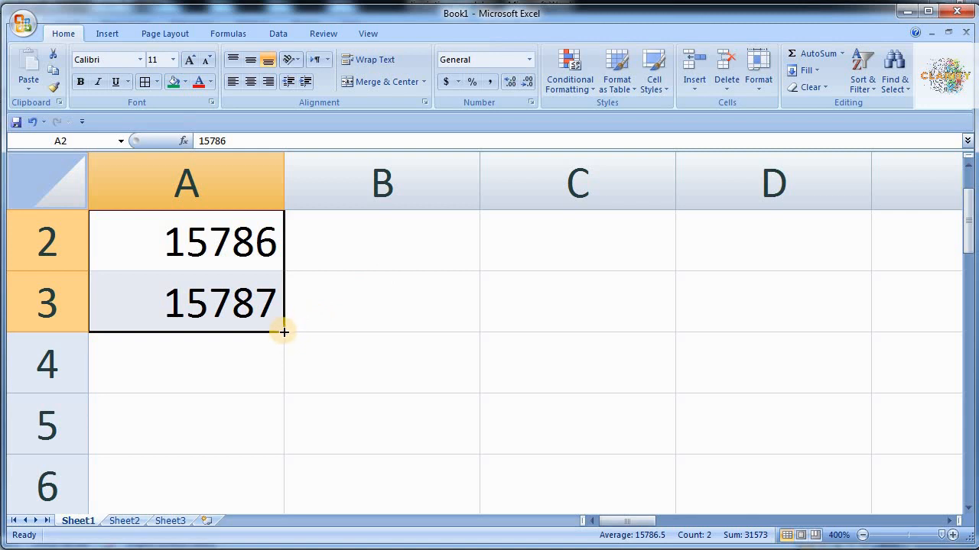
- Zoom the sheet back out to 130% to show the data and checklist
{"action": "left_click", "coordinate": [862, 539]}
{"action": "left_click", "coordinate": [862, 539]}
{"action": "left_click", "coordinate": [862, 539]}
{"action": "left_click", "coordinate": [862, 539]}
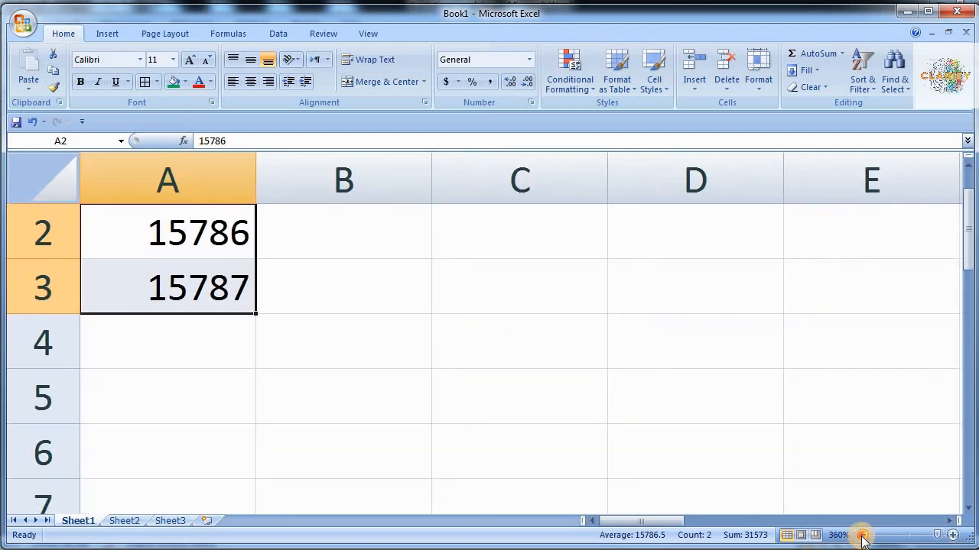
{"action": "left_click", "coordinate": [863, 539]}
{"action": "left_click", "coordinate": [863, 539]}
{"action": "left_click", "coordinate": [862, 539]}
{"action": "left_click", "coordinate": [863, 539]}
{"action": "left_click", "coordinate": [860, 536]}
{"action": "left_click", "coordinate": [860, 536]}
{"action": "left_click", "coordinate": [860, 536]}
{"action": "left_click", "coordinate": [860, 536]}
{"action": "left_click", "coordinate": [860, 536]}
{"action": "left_click", "coordinate": [860, 536]}
{"action": "left_click", "coordinate": [860, 535]}
{"action": "left_click", "coordinate": [860, 536]}
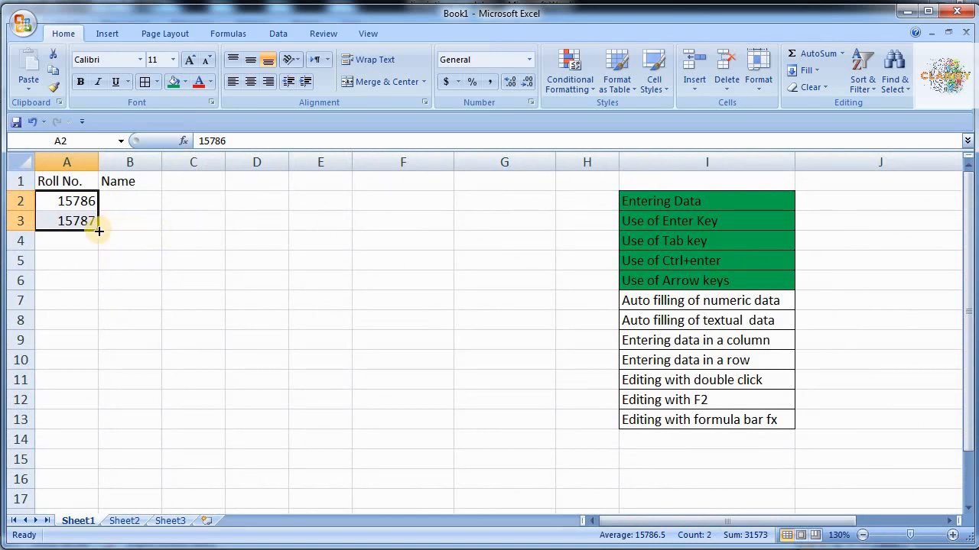
- Fill the roll numbers down to 15800 in A16 and mark the I7 topic green
{"action": "left_click_drag", "start_coordinate": [99, 231], "coordinate": [100, 480]}
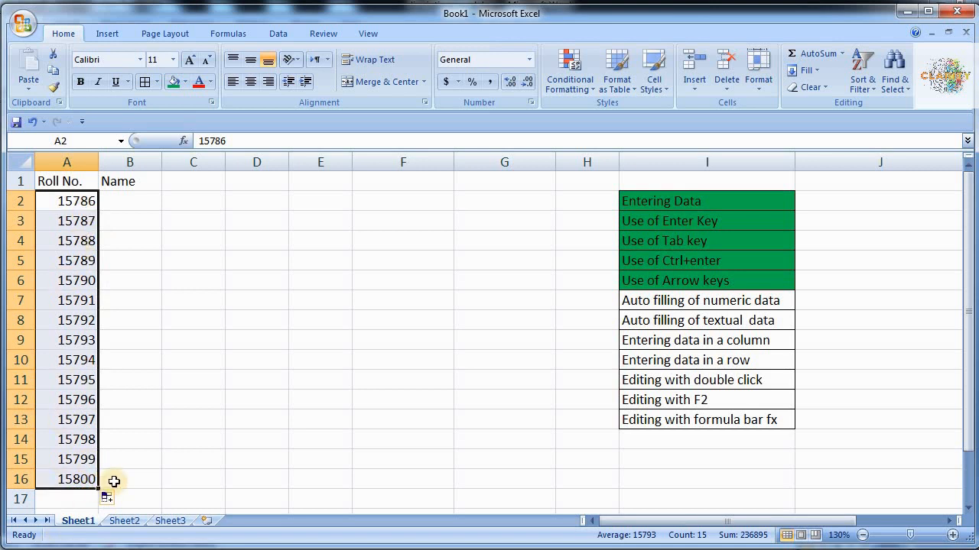
{"action": "left_click", "coordinate": [660, 301]}
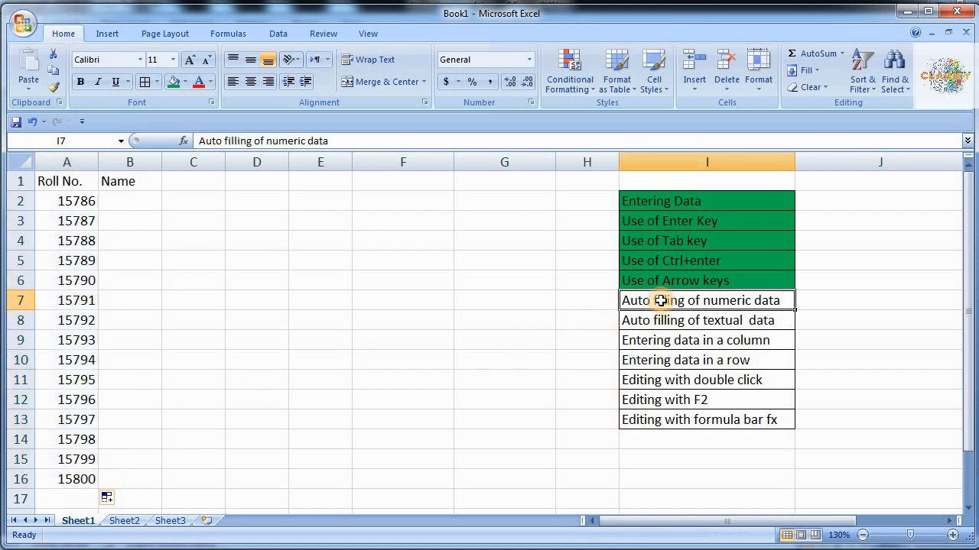
{"action": "left_click", "coordinate": [171, 82]}
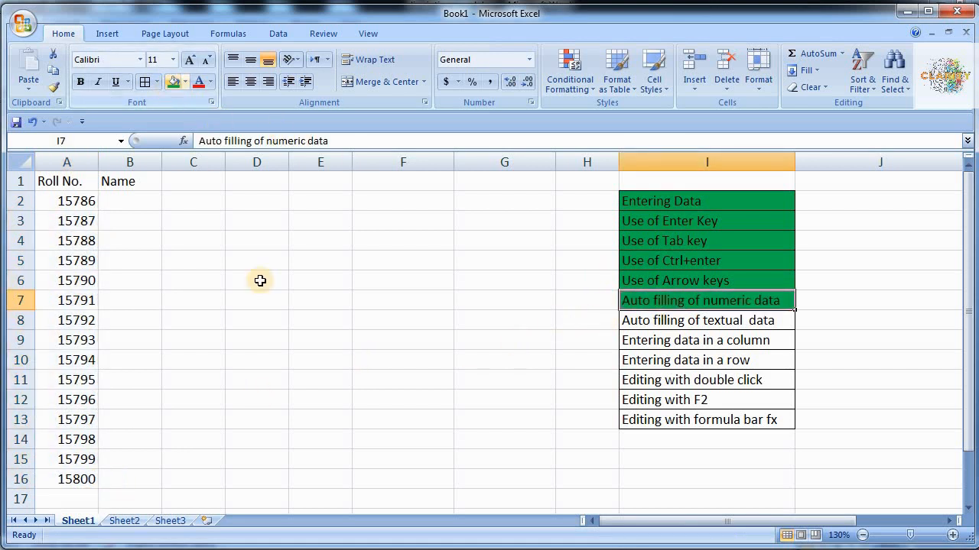
- Enter the headings 'Test1' in C1 and 'Test2' in D1
{"action": "left_click", "coordinate": [175, 186]}
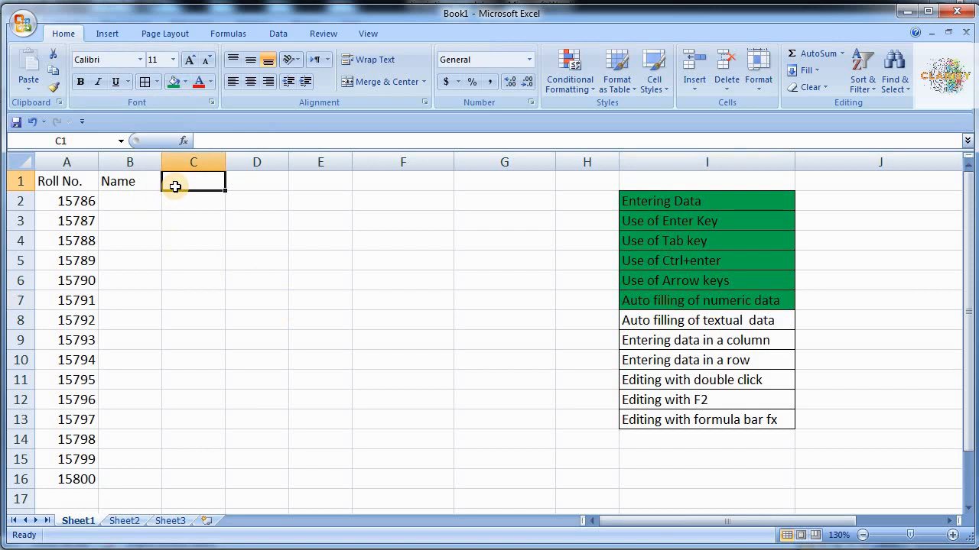
{"action": "type", "text": "Test1"}
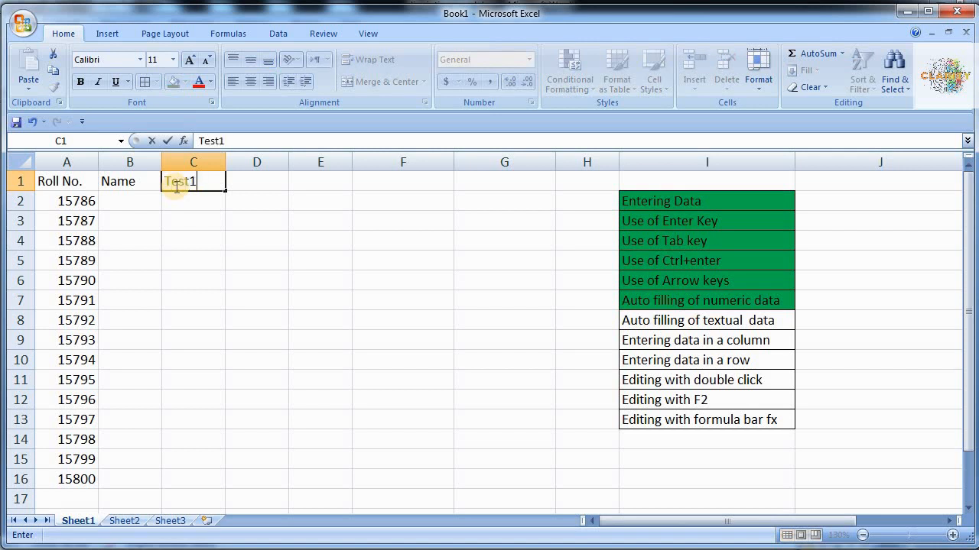
{"action": "key", "text": "Tab"}
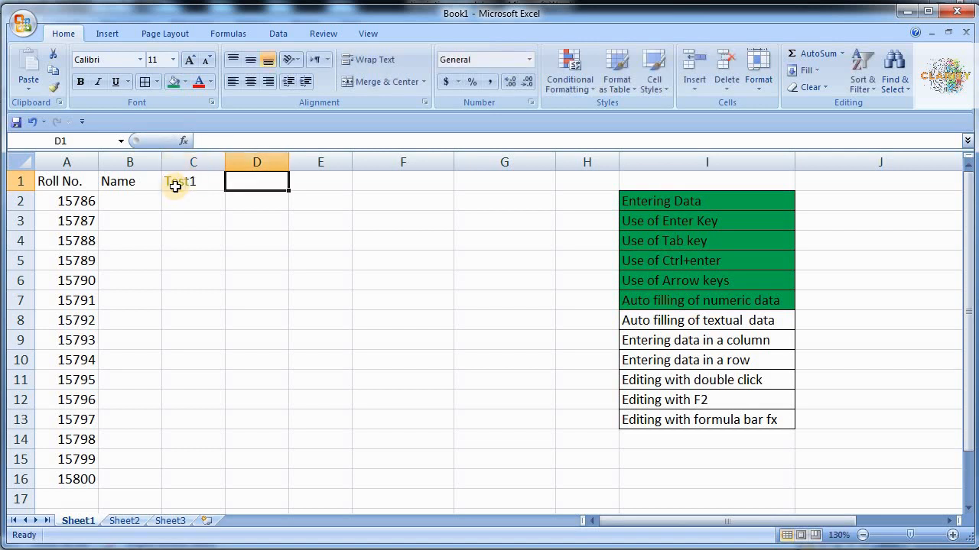
{"action": "type", "text": "Test2"}
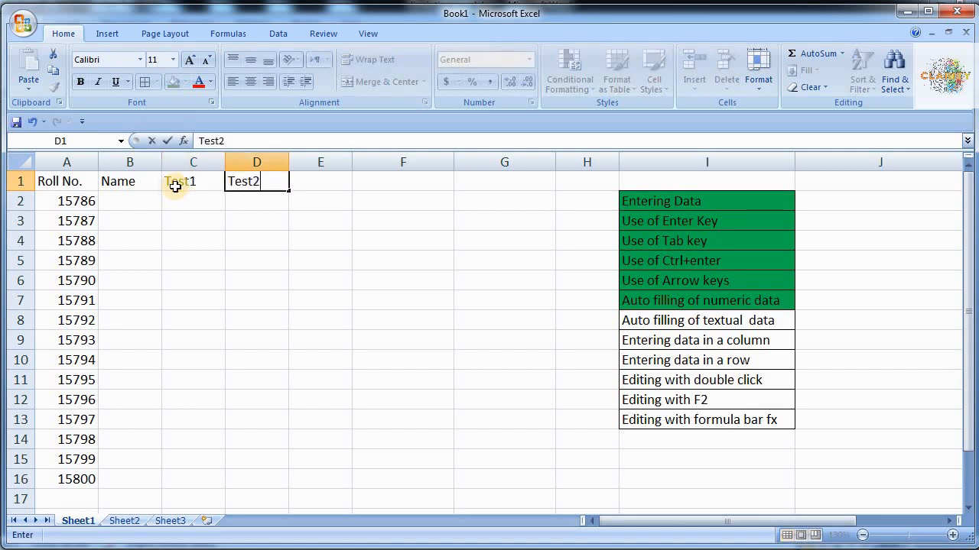
{"action": "key", "text": "Return"}
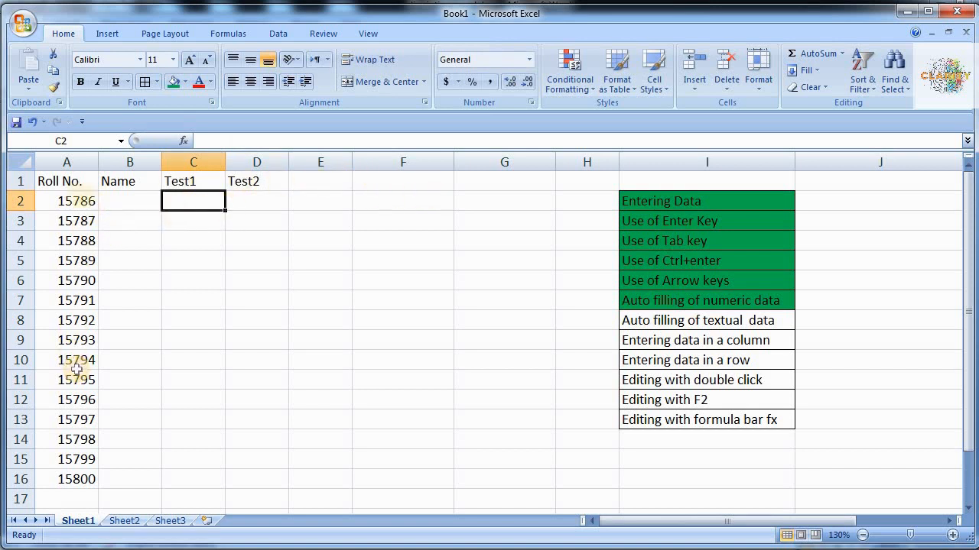
{"action": "left_click", "coordinate": [204, 186]}
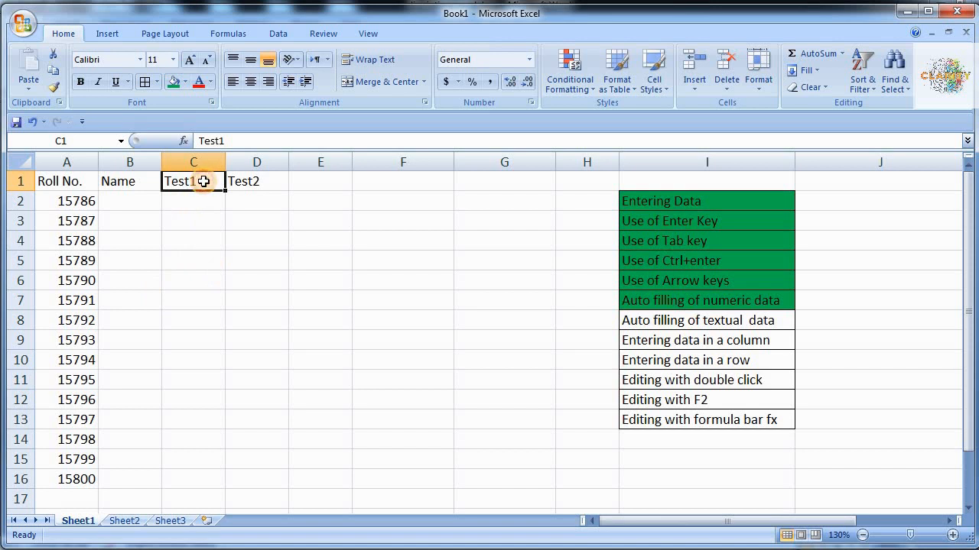
- Select Test1:Test2 and fill right to F1, adding Test3 and Test4
{"action": "mouse_move", "coordinate": [207, 181]}
{"action": "left_mouse_down"}
{"action": "mouse_move", "coordinate": [233, 182]}
{"action": "mouse_move", "coordinate": [212, 181]}
{"action": "left_mouse_up"}
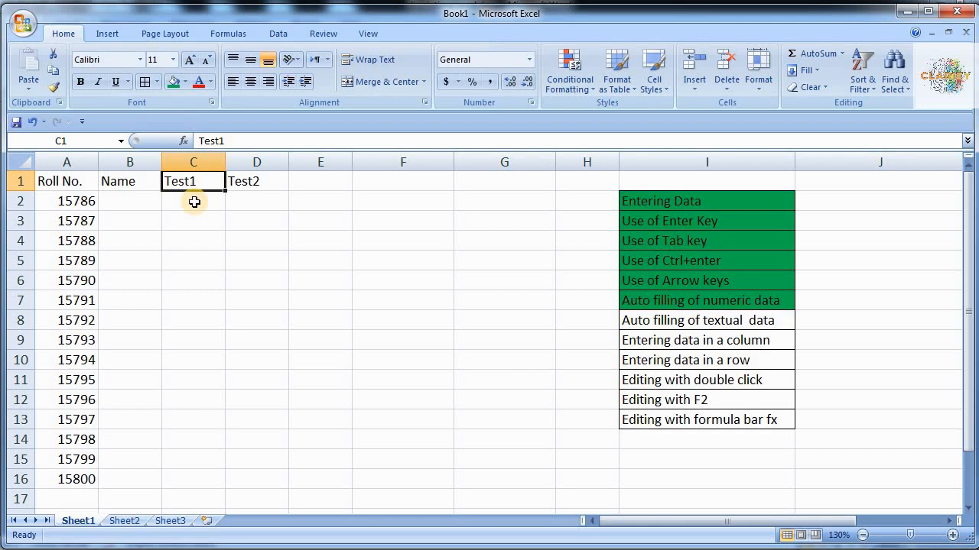
{"action": "key", "text": "shift+Right"}
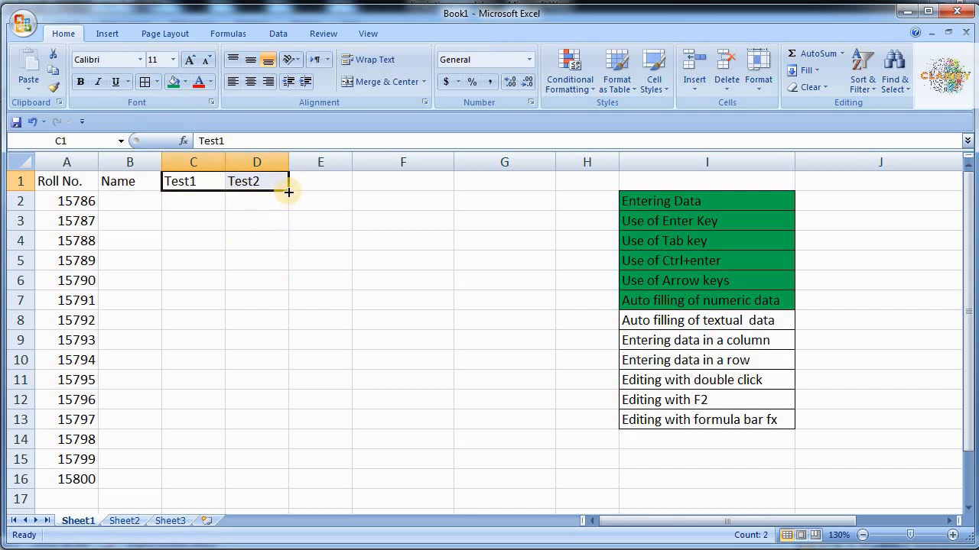
{"action": "left_click_drag", "start_coordinate": [288, 192], "coordinate": [459, 197]}
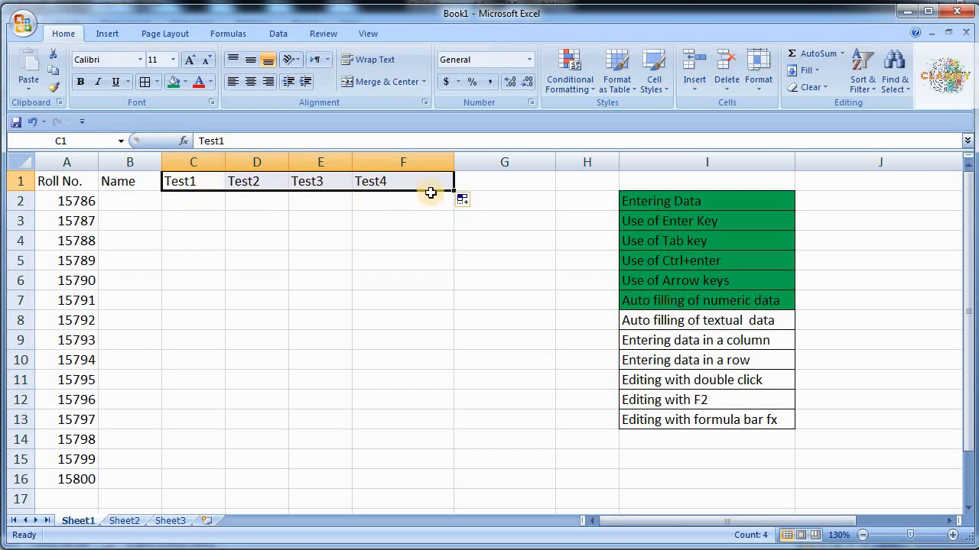
- Enter mon and tue in D3:D4 and autofill the day series down to sun in D9
{"action": "left_click", "coordinate": [245, 226]}
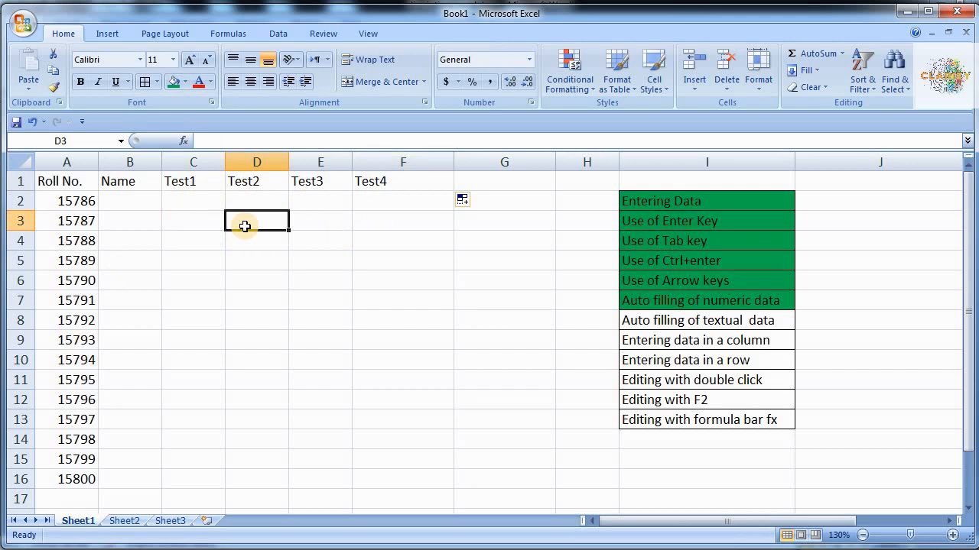
{"action": "type", "text": "mon"}
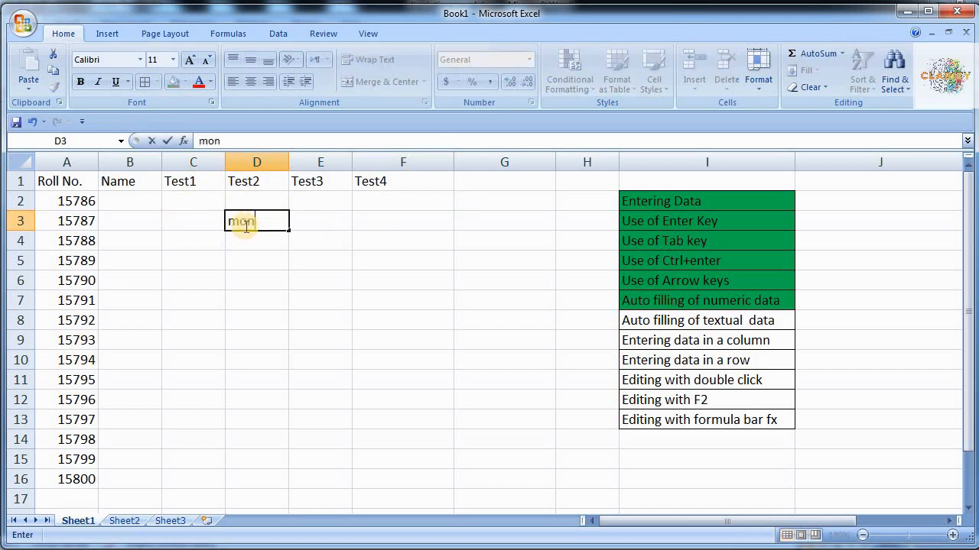
{"action": "key", "text": "Return"}
{"action": "type", "text": "tue"}
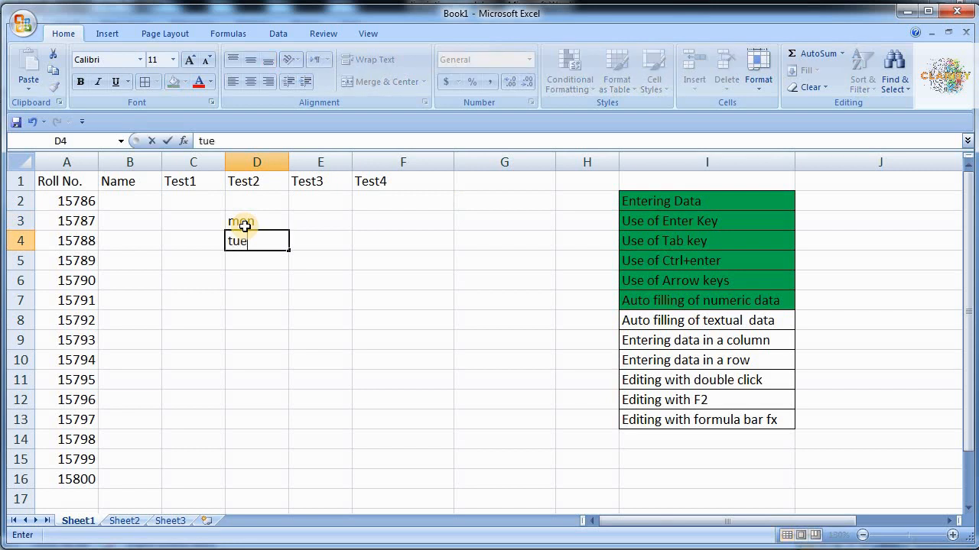
{"action": "key", "text": "Return"}
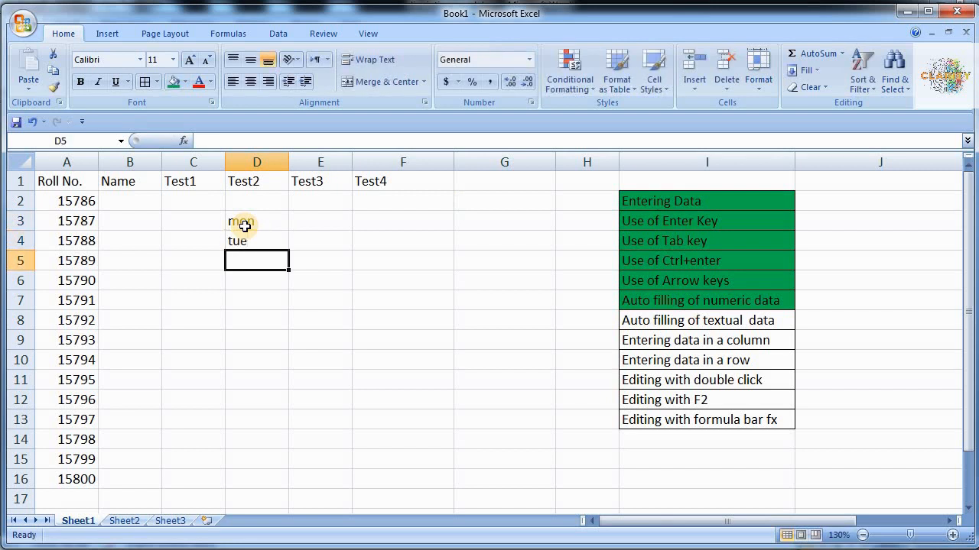
{"action": "key", "text": "Up"}
{"action": "key", "text": "Up"}
{"action": "key", "text": "shift+Down"}
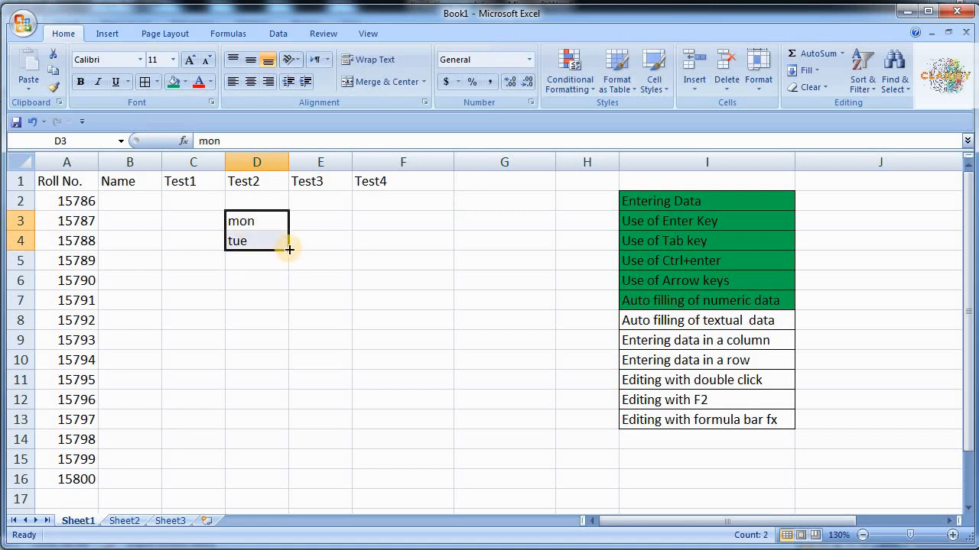
{"action": "left_click_drag", "start_coordinate": [289, 250], "coordinate": [291, 349]}
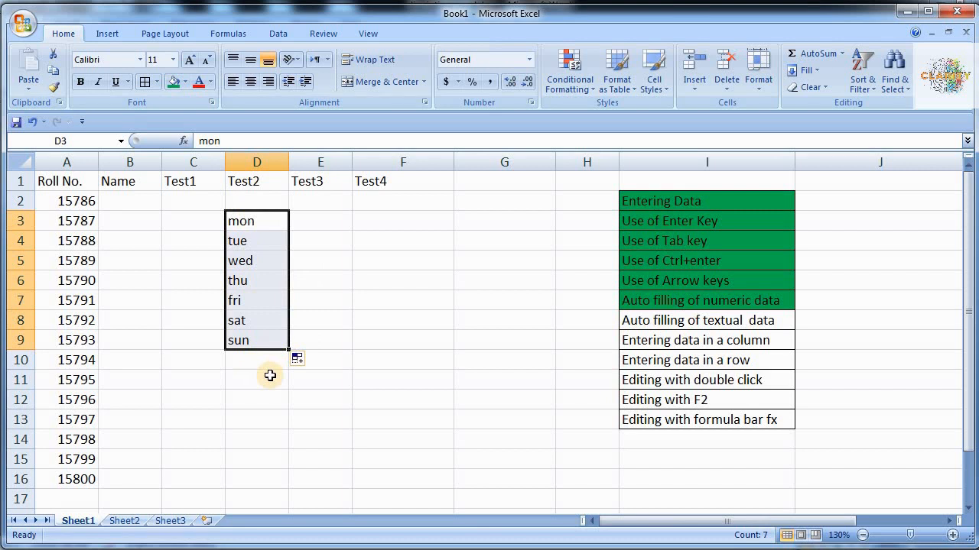
- Enter MONDAY in E3 and TUESDAY in E4
{"action": "left_click", "coordinate": [320, 225]}
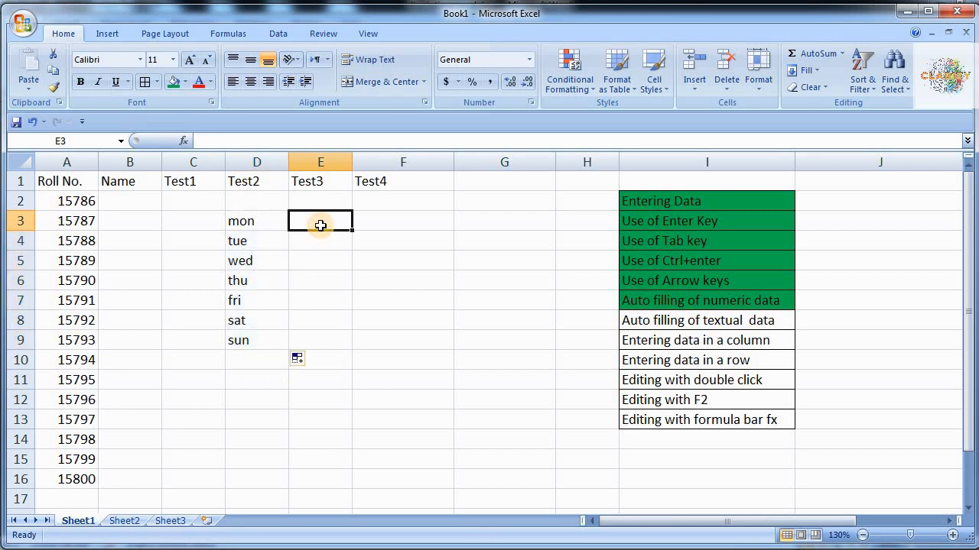
{"action": "type", "text": "MON"}
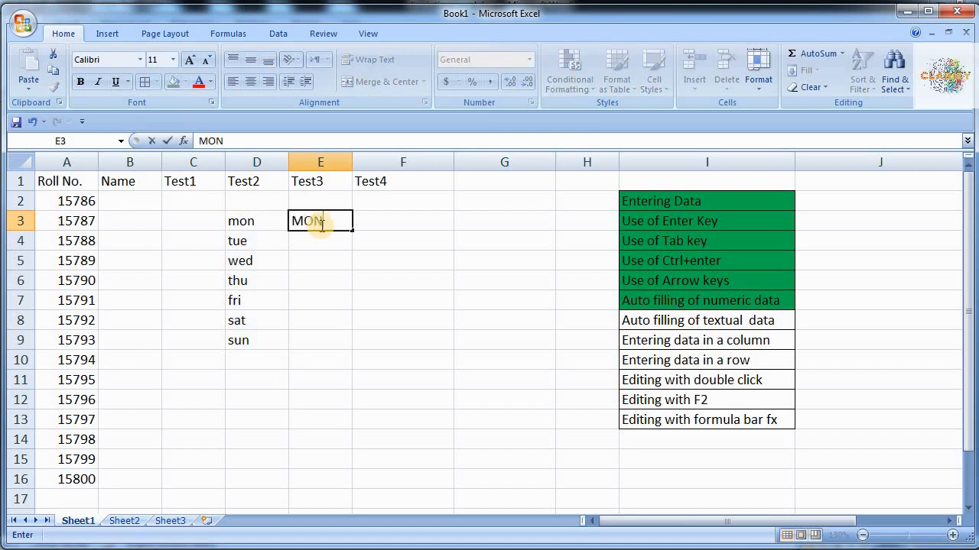
{"action": "type", "text": "Day"}
{"action": "key", "text": "BackSpace"}
{"action": "key", "text": "BackSpace"}
{"action": "type", "text": "AY"}
{"action": "key", "text": "Return"}
{"action": "type", "text": "T"}
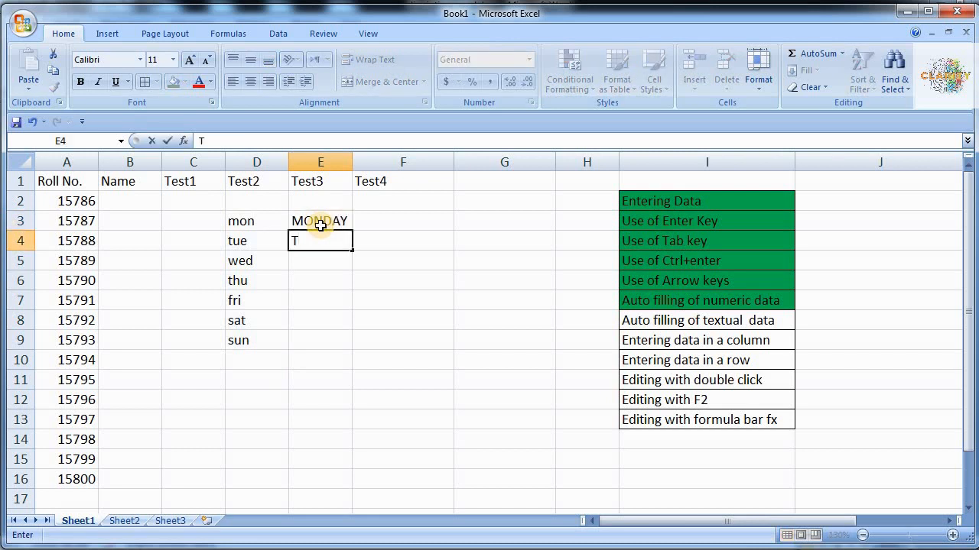
{"action": "type", "text": "UESDAY"}
{"action": "key", "text": "Return"}
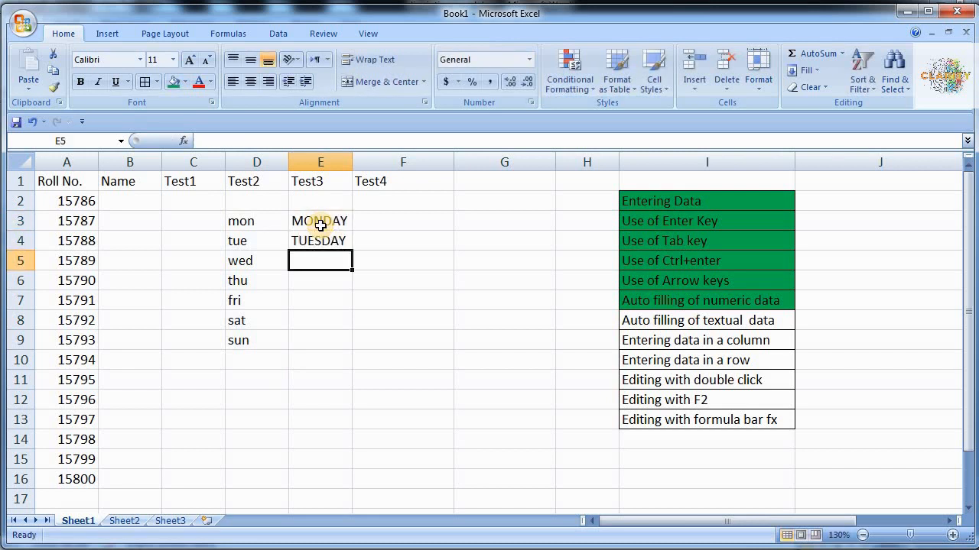
- Autofill the MONDAY, TUESDAY series down to E15, then undo the fill
{"action": "key", "text": "Up"}
{"action": "key", "text": "Up"}
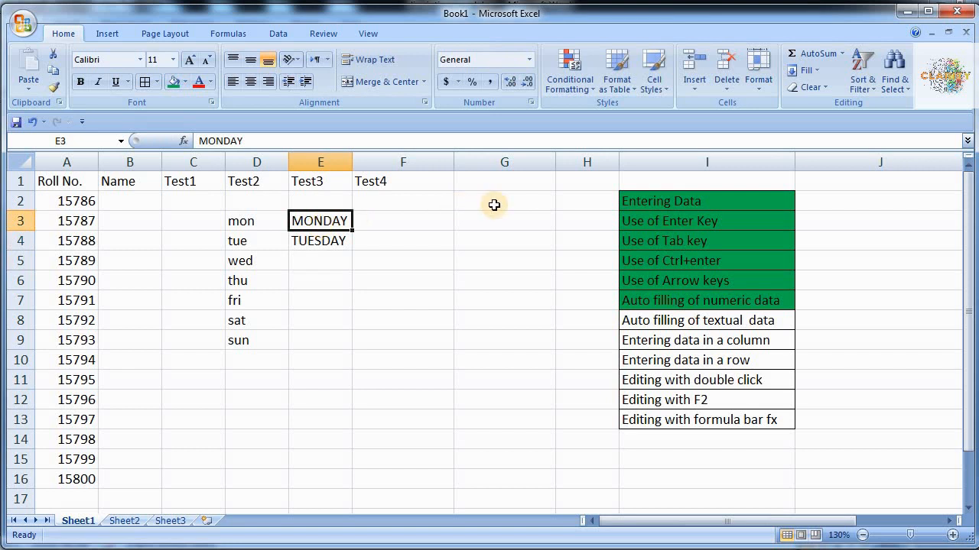
{"action": "key", "text": "shift+Down"}
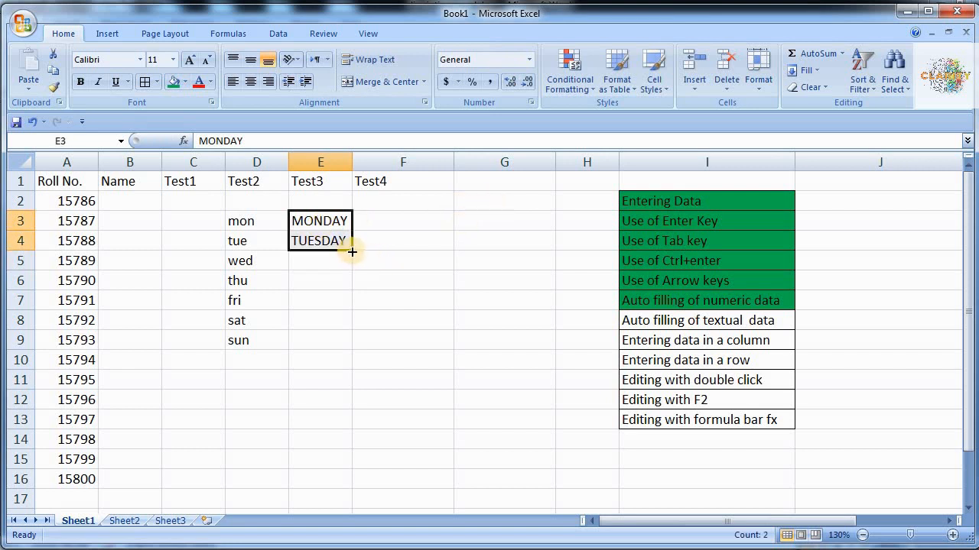
{"action": "left_click_drag", "start_coordinate": [349, 250], "coordinate": [344, 462]}
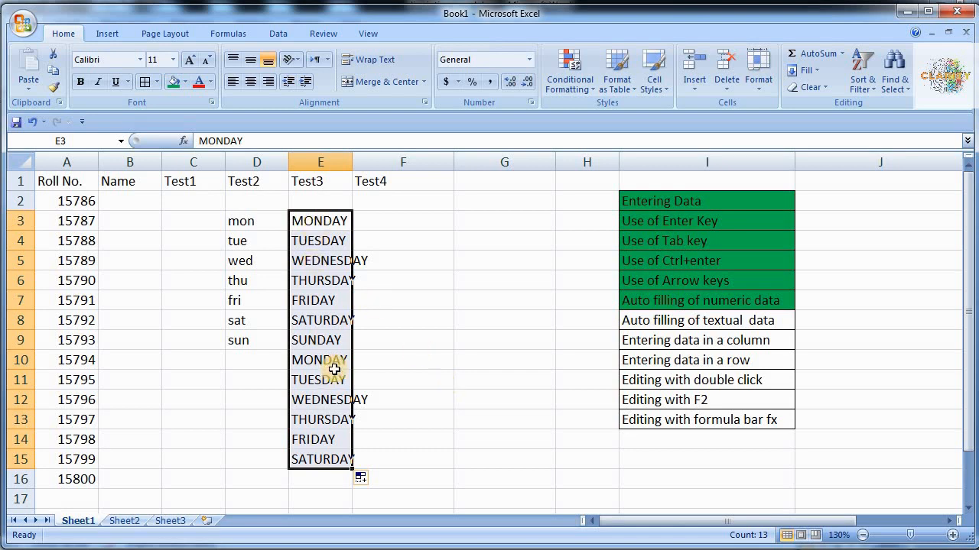
{"action": "key", "text": "ctrl+z"}
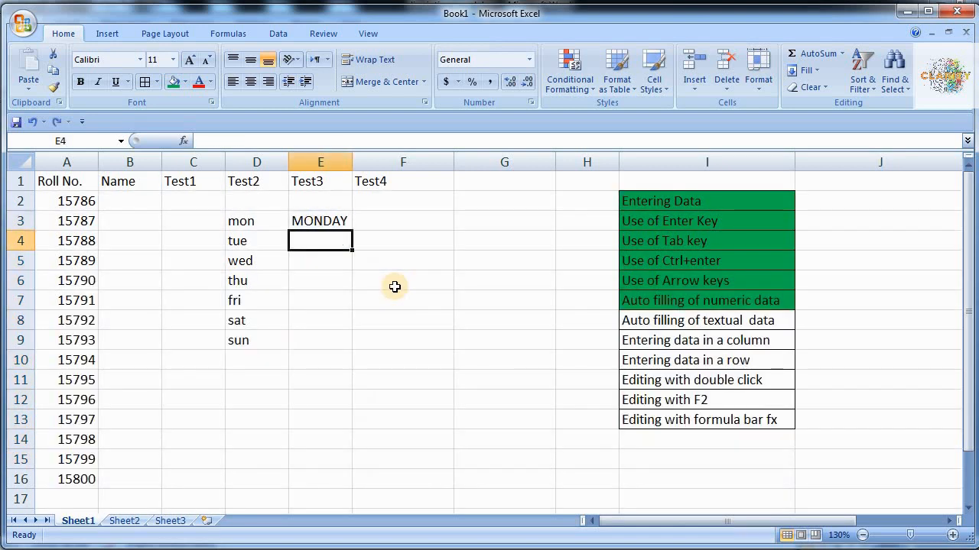
- Replace MONDAY in E3 with Jan and enter Feb in F3
{"action": "key", "text": "Up"}
{"action": "key", "text": "BackSpace"}
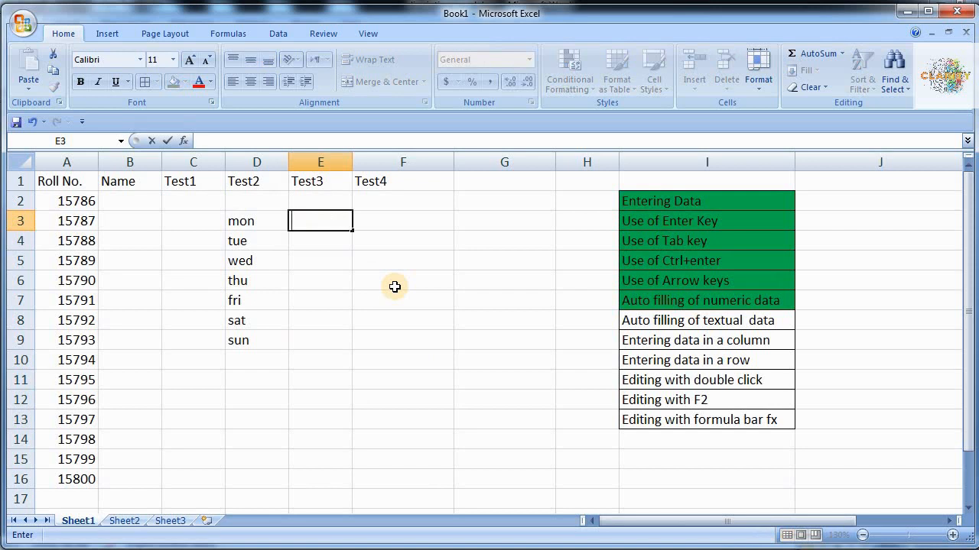
{"action": "type", "text": "JA"}
{"action": "key", "text": "BackSpace"}
{"action": "type", "text": "an"}
{"action": "key", "text": "Tab"}
{"action": "type", "text": "Feb"}
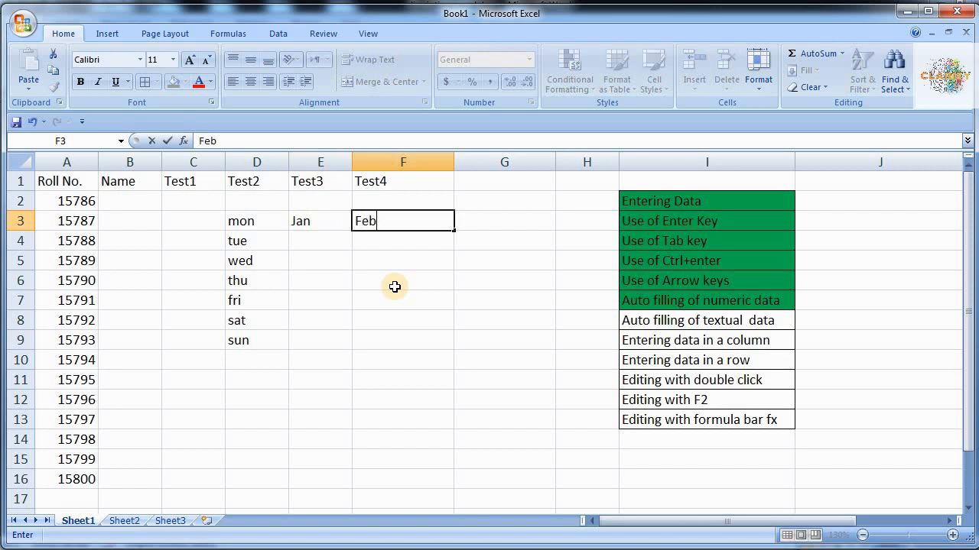
{"action": "key", "text": "Tab"}
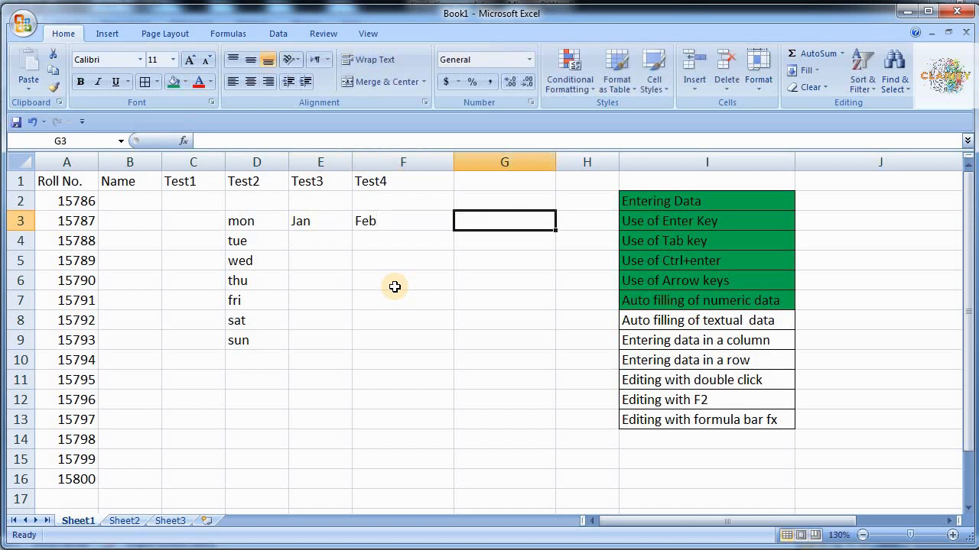
- Autofill the Jan, Feb month series across row 3 to J3, then undo it
{"action": "key", "text": "Left"}
{"action": "key", "text": "Left"}
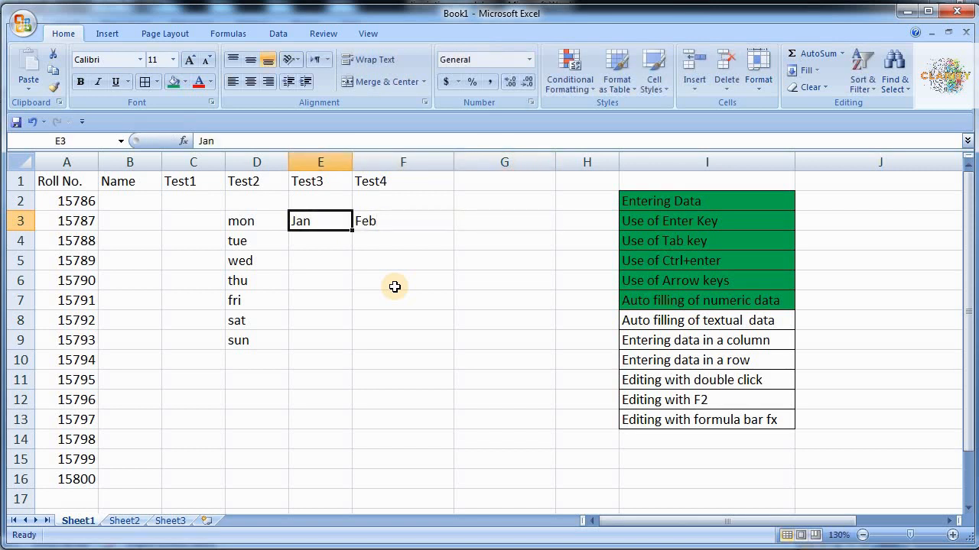
{"action": "key", "text": "shift+Right"}
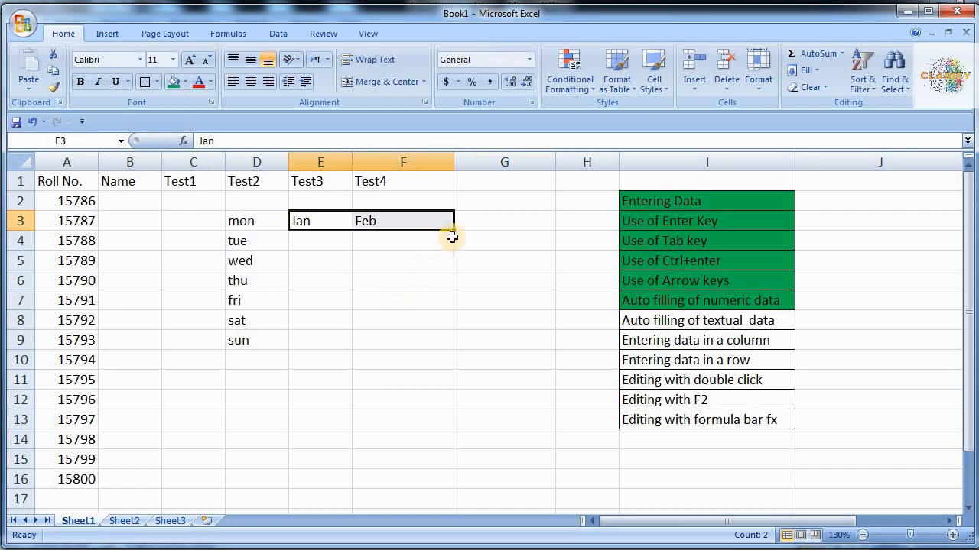
{"action": "left_click_drag", "start_coordinate": [454, 230], "coordinate": [915, 227]}
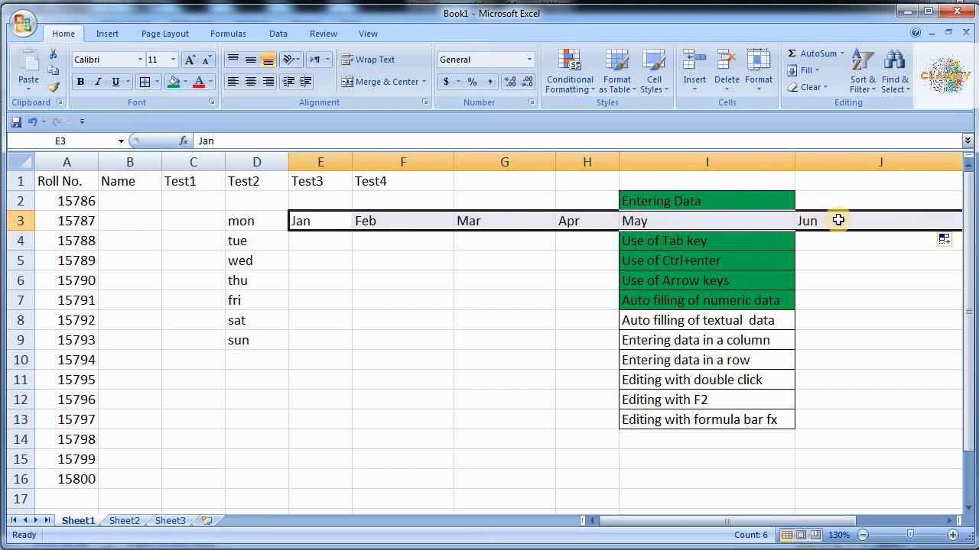
{"action": "key", "text": "ctrl+z"}
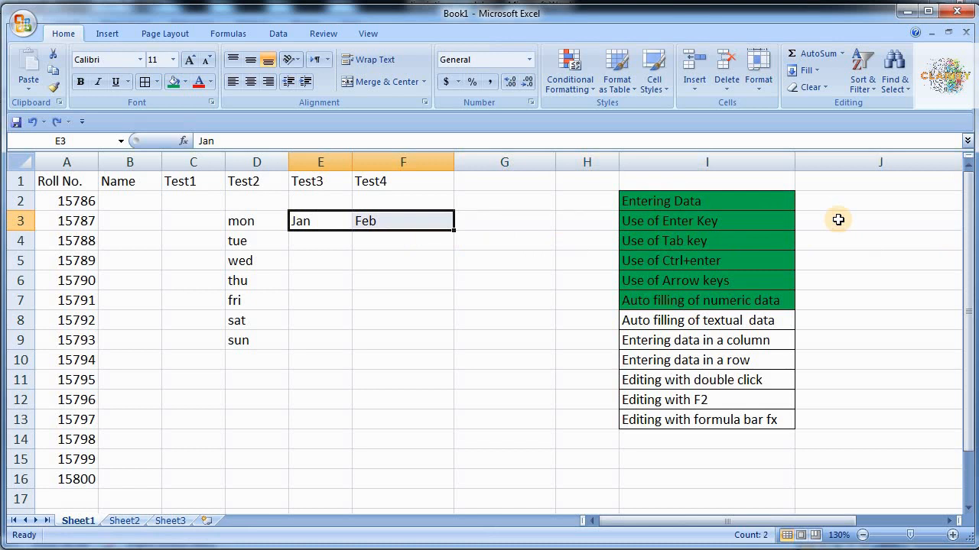
- Fill checklist item 'Auto filling of textual data' in I8 green, then select D3:F9
{"action": "left_click", "coordinate": [431, 332]}
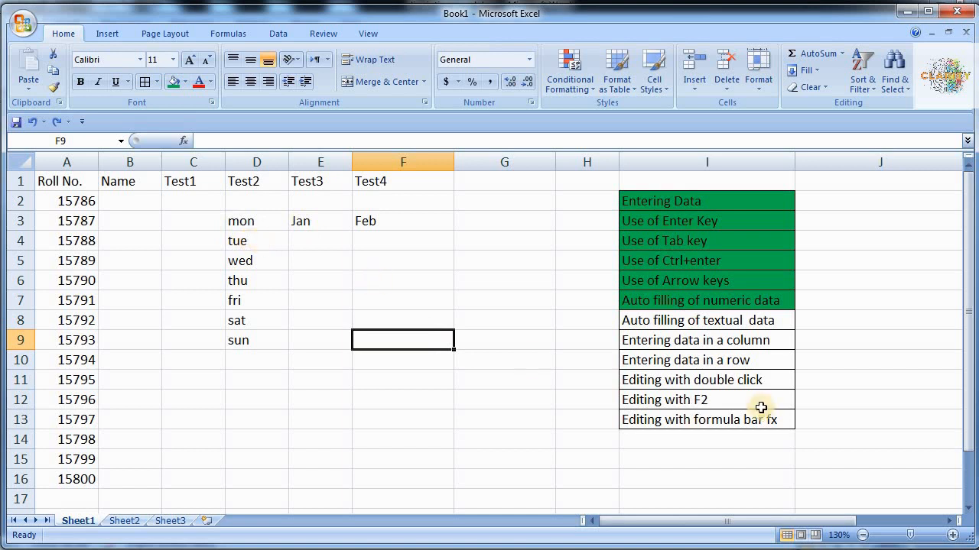
{"action": "left_click", "coordinate": [767, 322]}
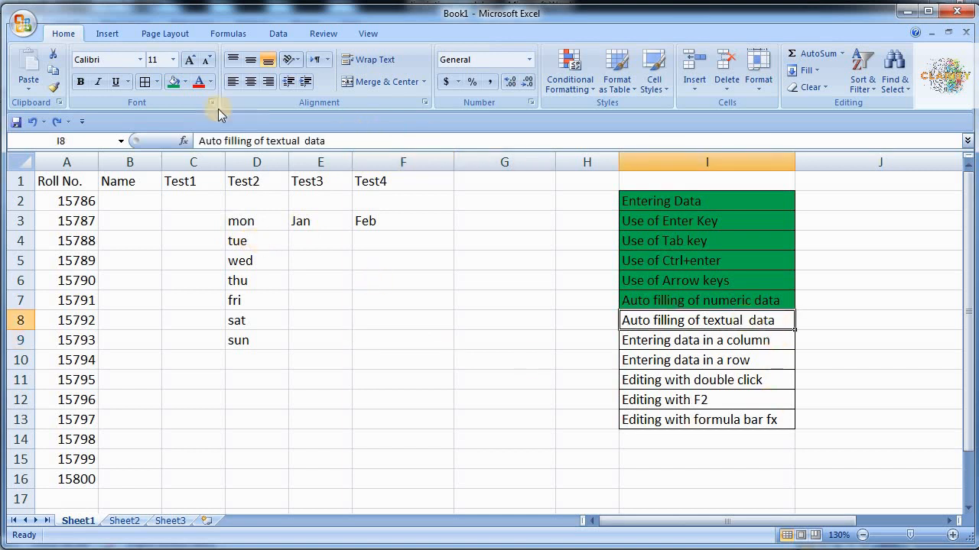
{"action": "left_click", "coordinate": [174, 82]}
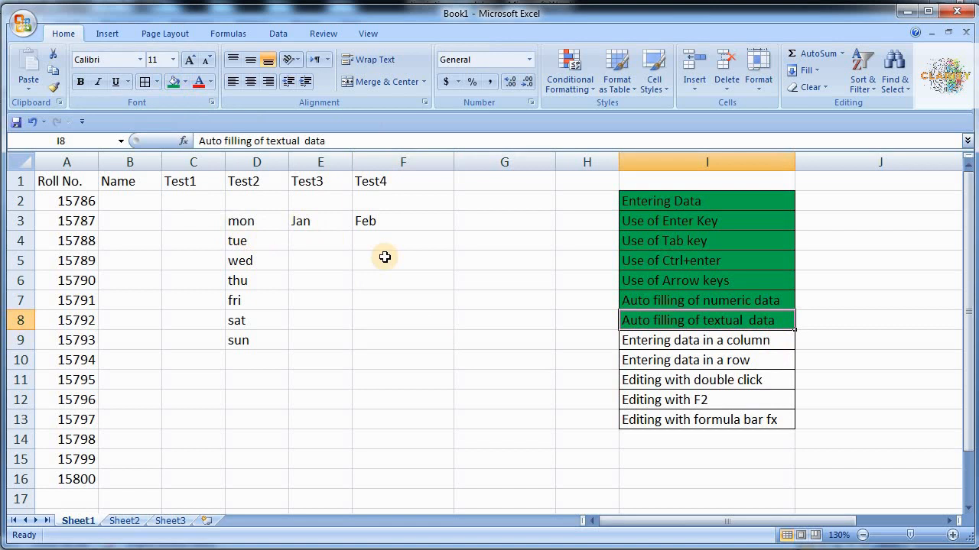
{"action": "left_click_drag", "start_coordinate": [257, 222], "coordinate": [373, 343]}
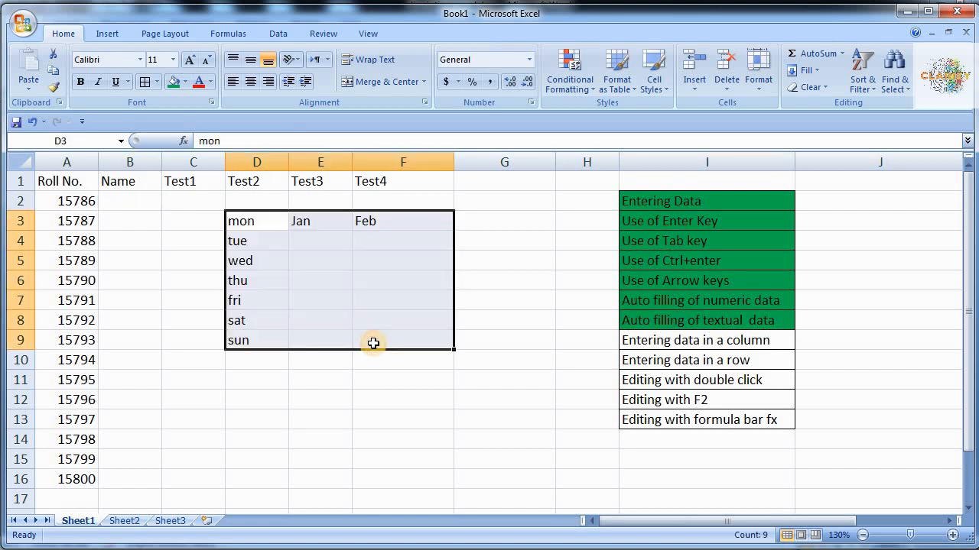
- Delete the practice days and months from D3:F9 and go to cell B2
{"action": "key", "text": "Delete"}
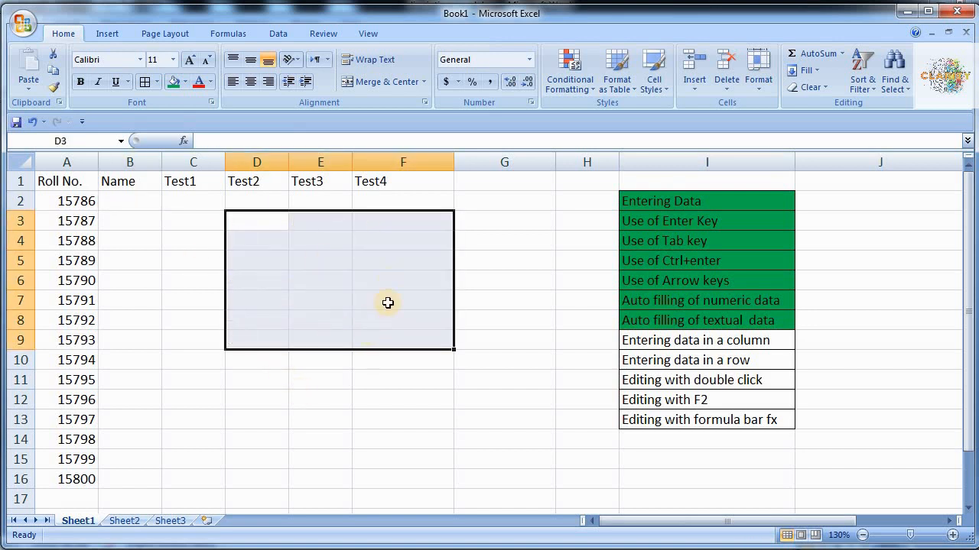
{"action": "left_click", "coordinate": [144, 201]}
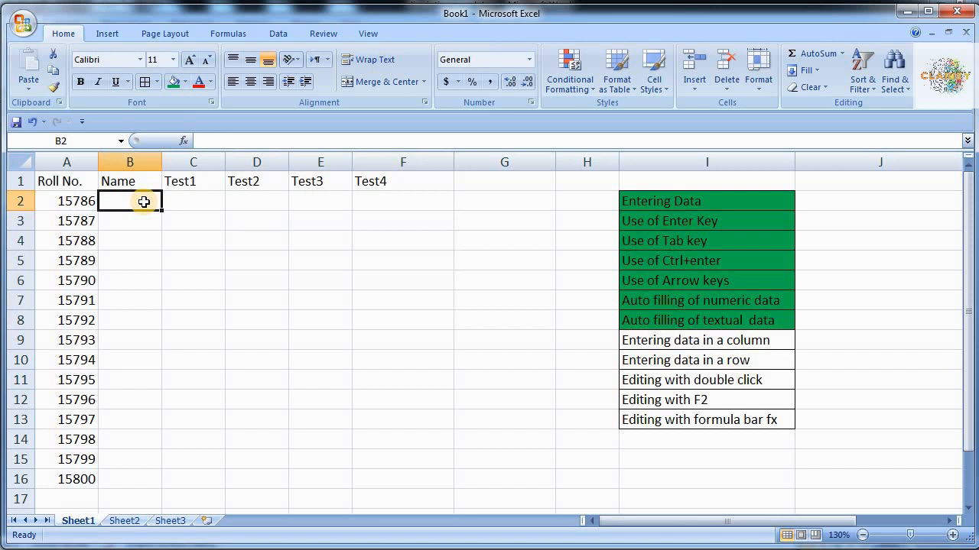
- Enter the first four student names in B2 through B5
{"action": "type", "text": "Ali"}
{"action": "key", "text": "Return"}
{"action": "type", "text": "Us"}
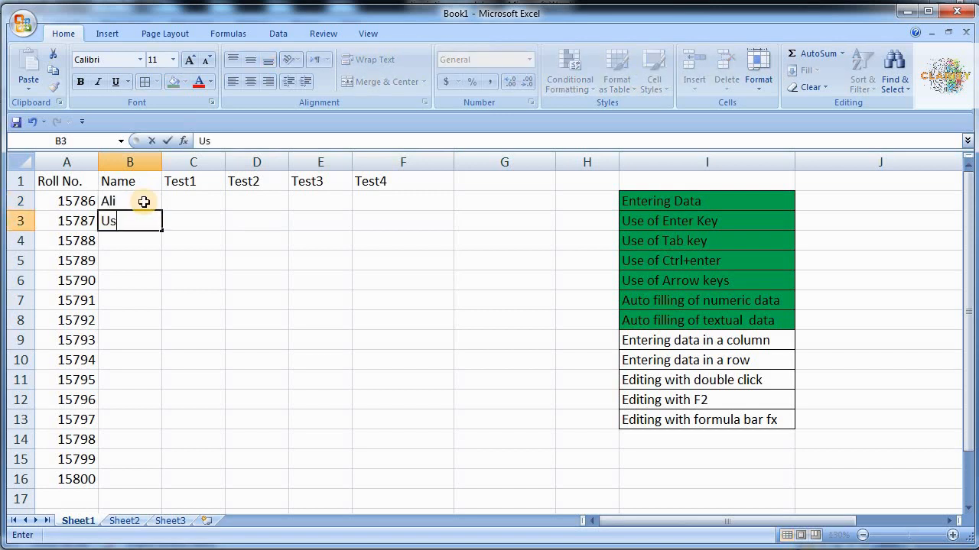
{"action": "type", "text": "man"}
{"action": "key", "text": "Return"}
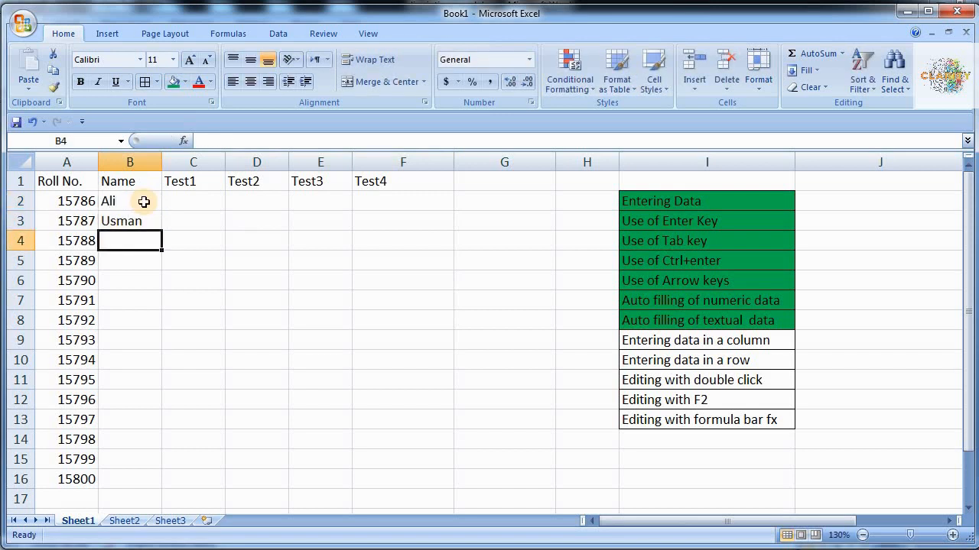
{"action": "type", "text": "Omer"}
{"action": "key", "text": "Return"}
{"action": "type", "text": "AB"}
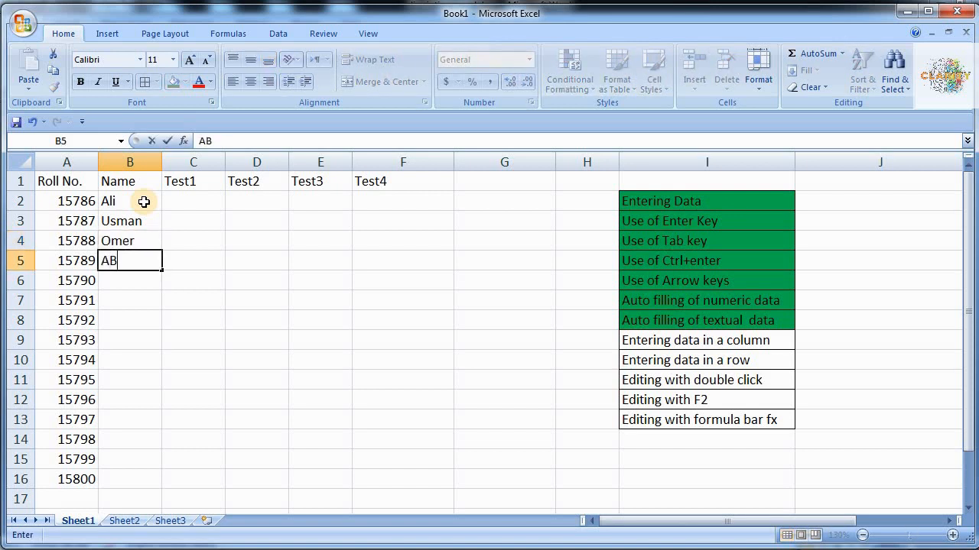
{"action": "type", "text": "u"}
{"action": "key", "text": "BackSpace"}
{"action": "key", "text": "BackSpace"}
{"action": "key", "text": "BackSpace"}
{"action": "type", "text": "Abu Bakar"}
{"action": "key", "text": "Return"}
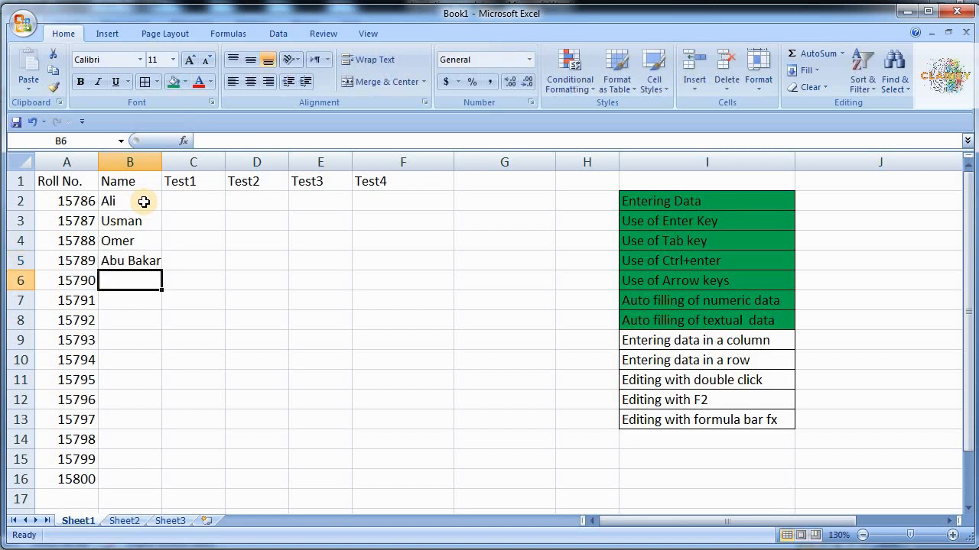
- Enter the remaining five student names in B6 through B10
{"action": "type", "text": "Fatima"}
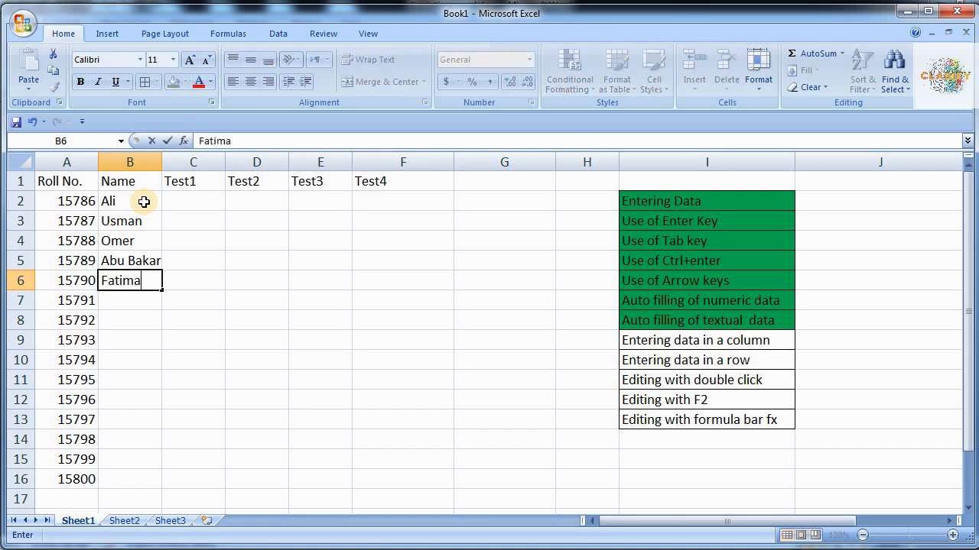
{"action": "key", "text": "Return"}
{"action": "type", "text": "Khadija"}
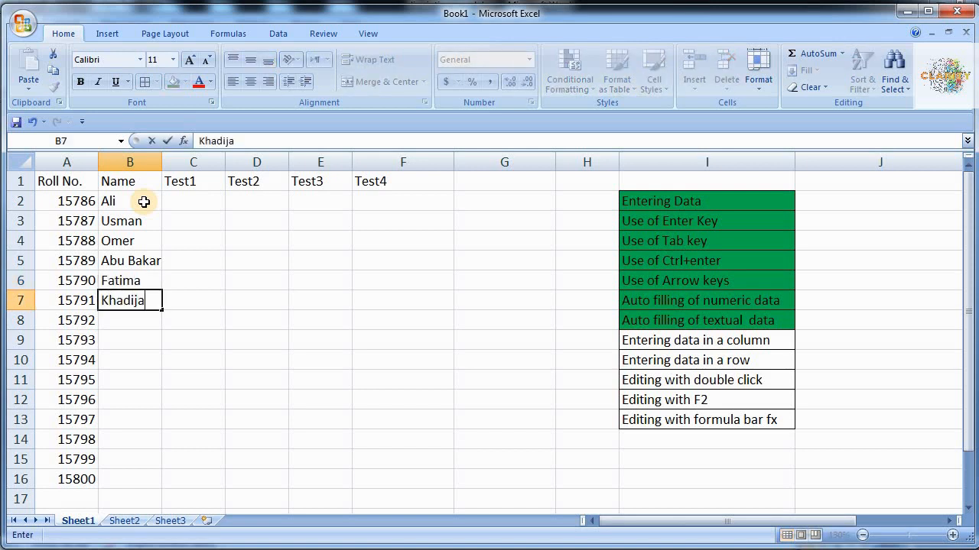
{"action": "key", "text": "Return"}
{"action": "type", "text": "Ayesha"}
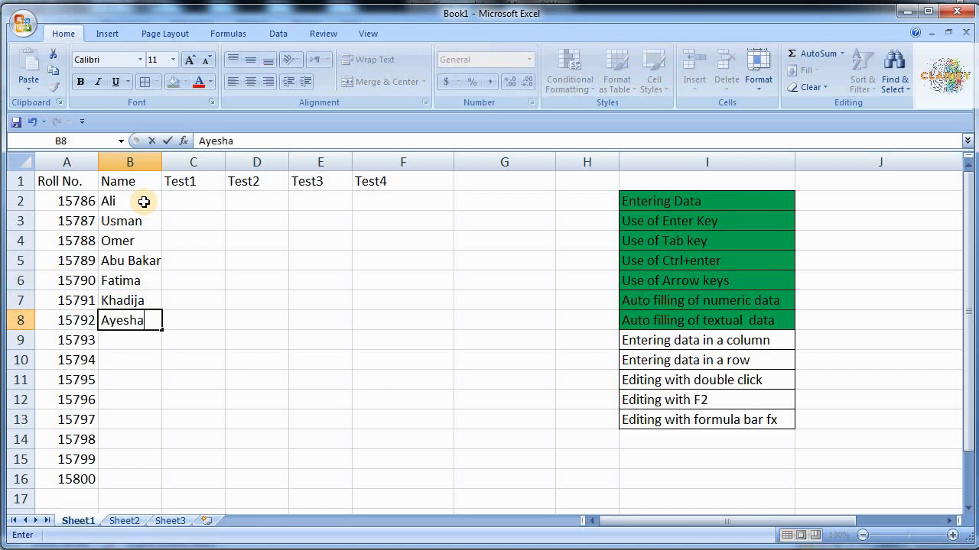
{"action": "key", "text": "Return"}
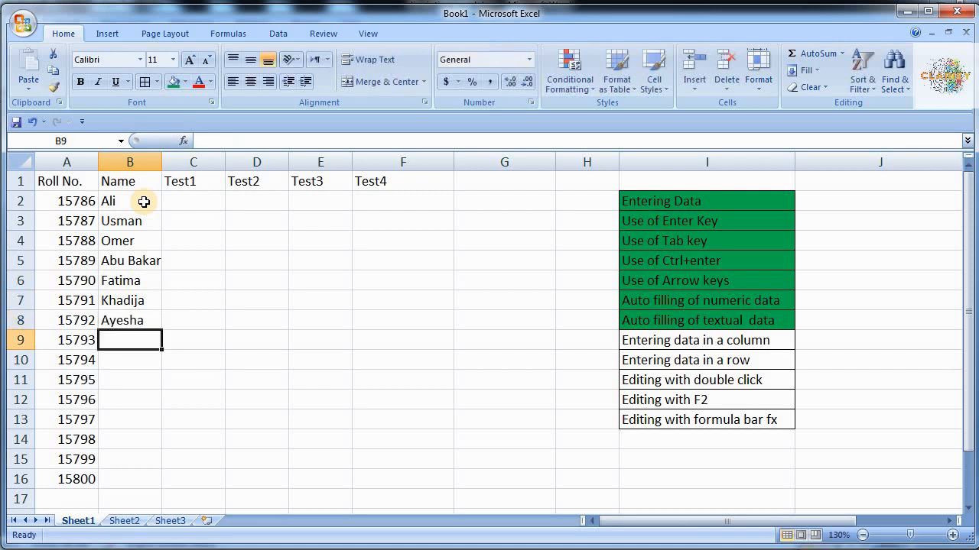
{"action": "type", "text": "Hassan"}
{"action": "key", "text": "Return"}
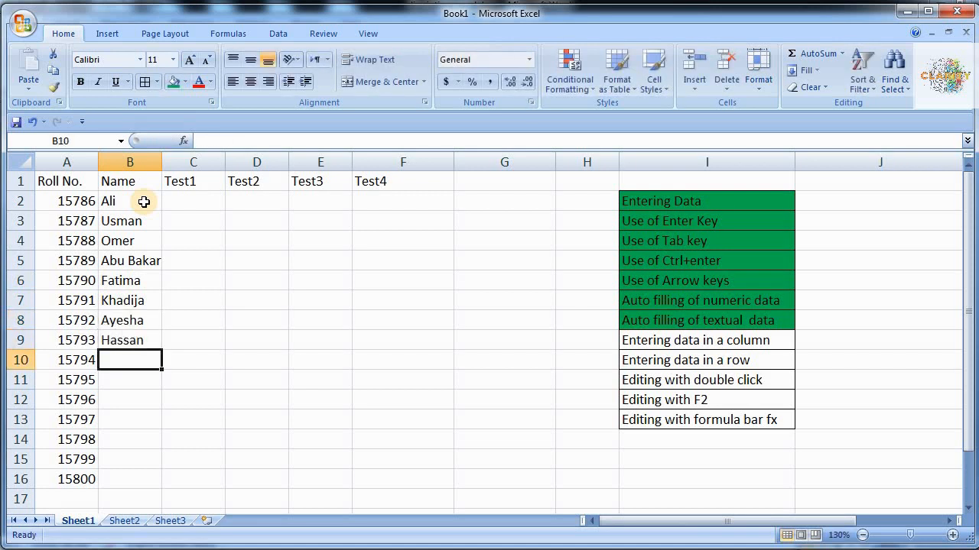
{"action": "type", "text": "Hussain"}
{"action": "key", "text": "Return"}
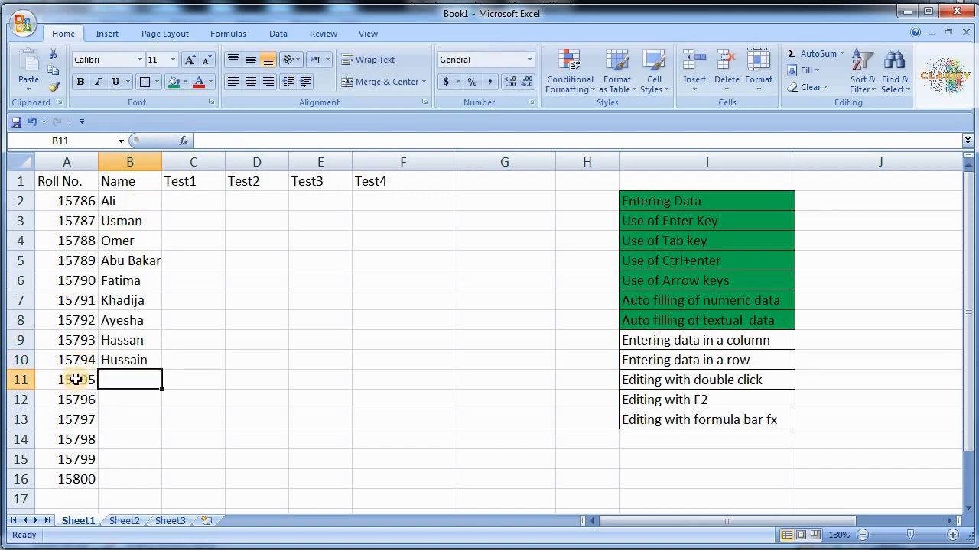
- Clear roll number 15795 from A11 and roll numbers 15796–15800 from A12:A16
{"action": "left_click_drag", "start_coordinate": [74, 380], "coordinate": [111, 485]}
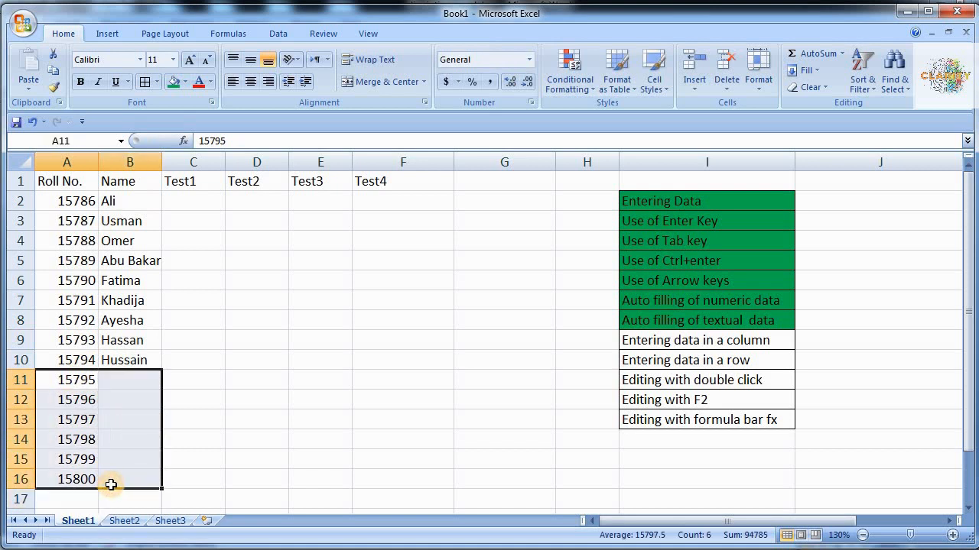
{"action": "key", "text": "BackSpace"}
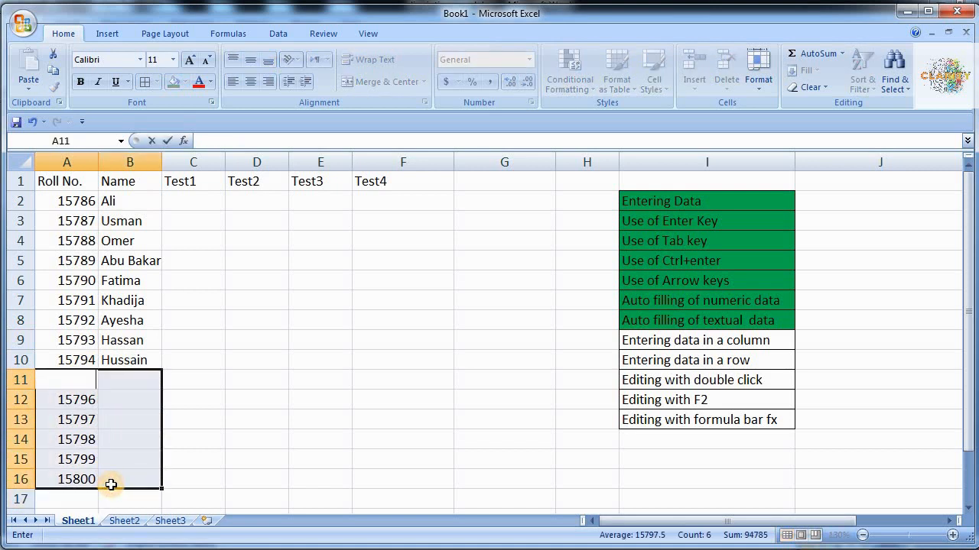
{"action": "left_click", "coordinate": [110, 485]}
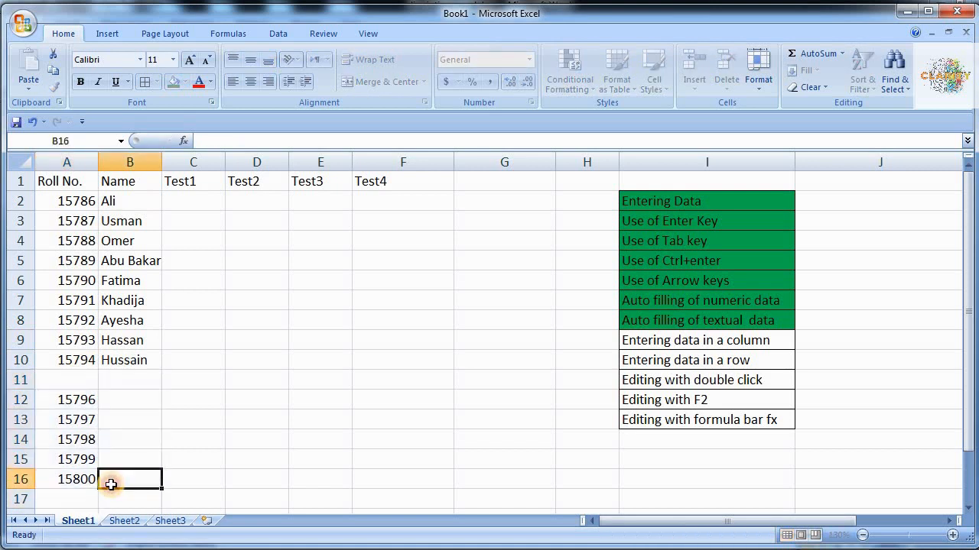
{"action": "left_click", "coordinate": [73, 400]}
{"action": "left_click_drag", "start_coordinate": [73, 399], "coordinate": [74, 483]}
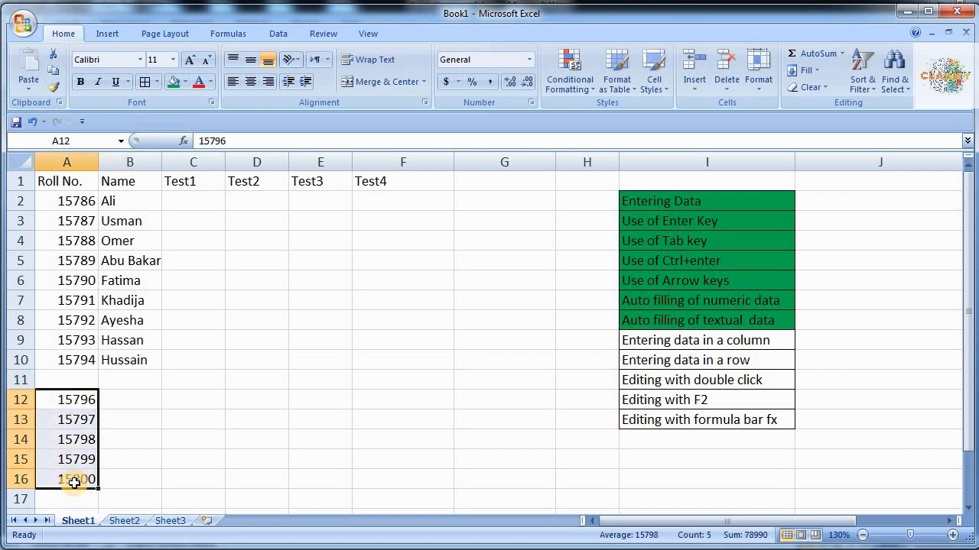
{"action": "key", "text": "Delete"}
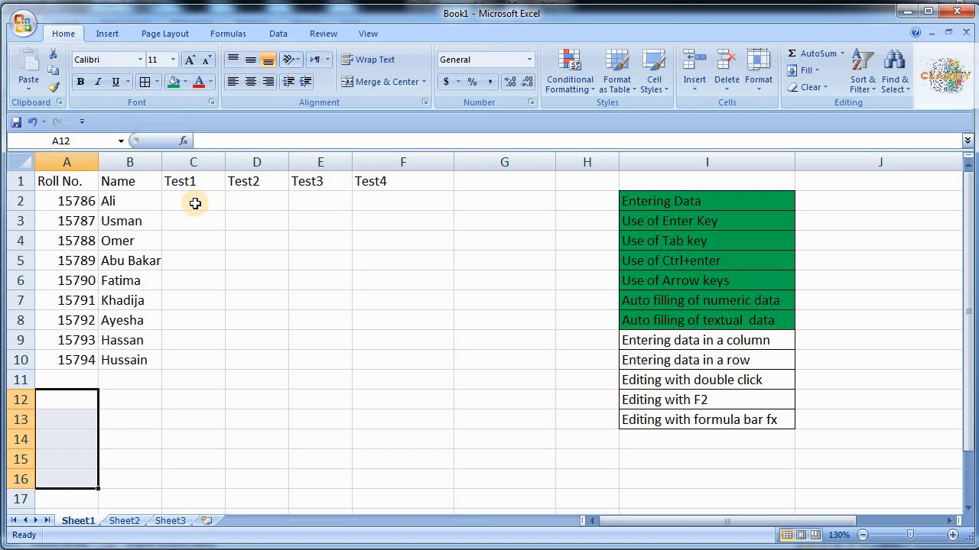
- Select the Test1–Test4 score range C2:F10
{"action": "left_click_drag", "start_coordinate": [195, 204], "coordinate": [372, 355]}
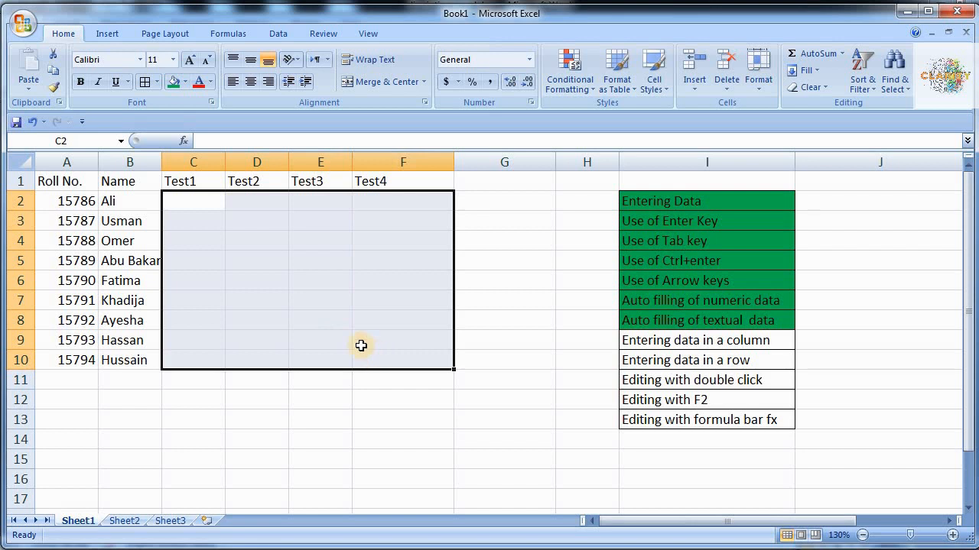
{"action": "left_click", "coordinate": [198, 206]}
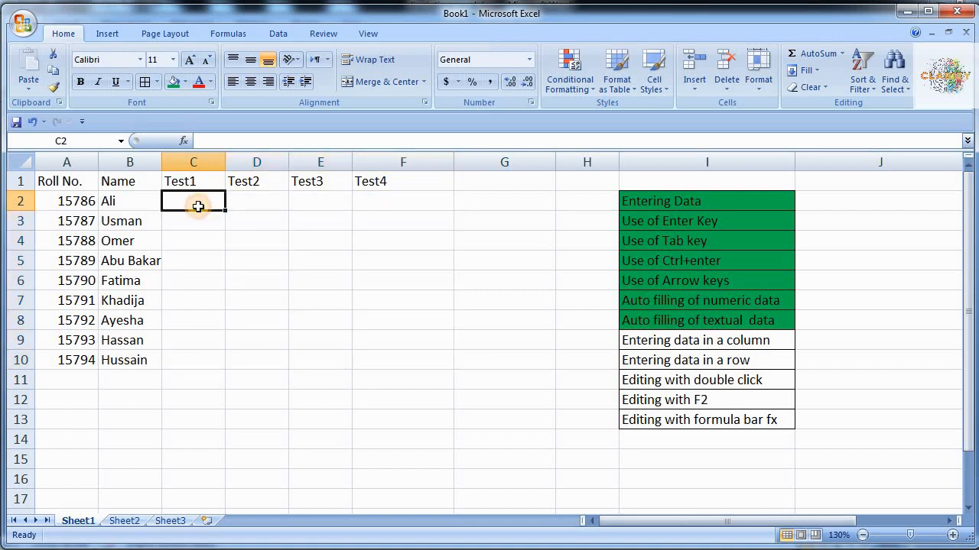
{"action": "left_click_drag", "start_coordinate": [198, 207], "coordinate": [389, 360]}
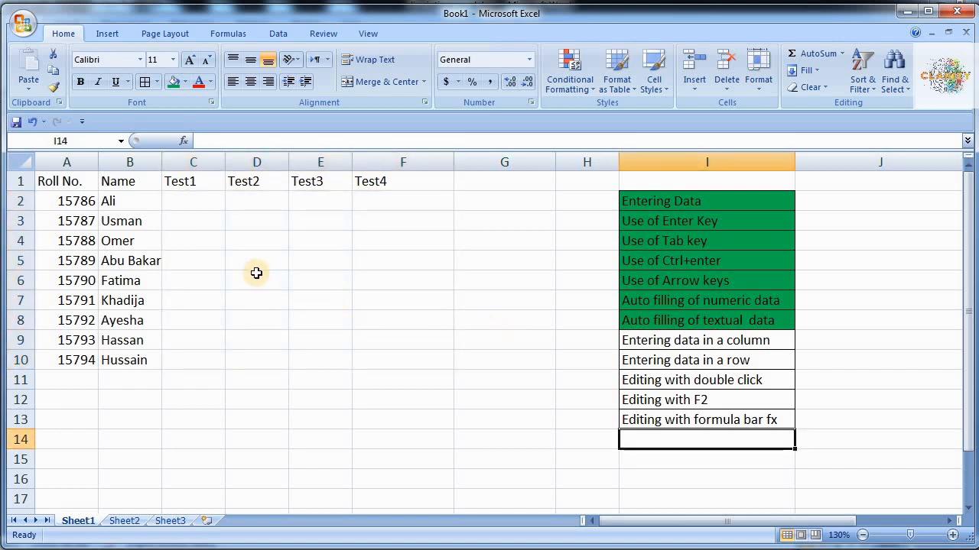
{"action": "left_click", "coordinate": [196, 205]}
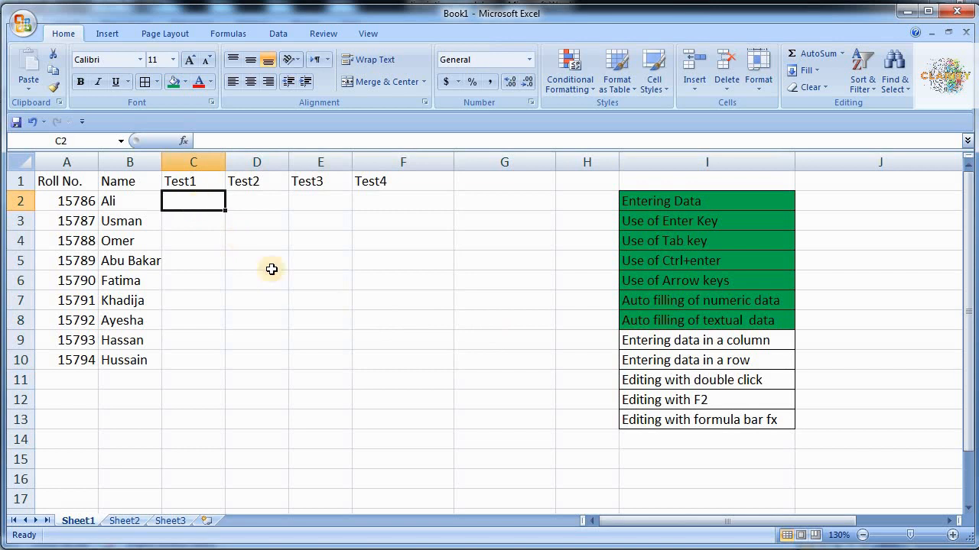
{"action": "left_click", "coordinate": [376, 361], "text": "shift"}
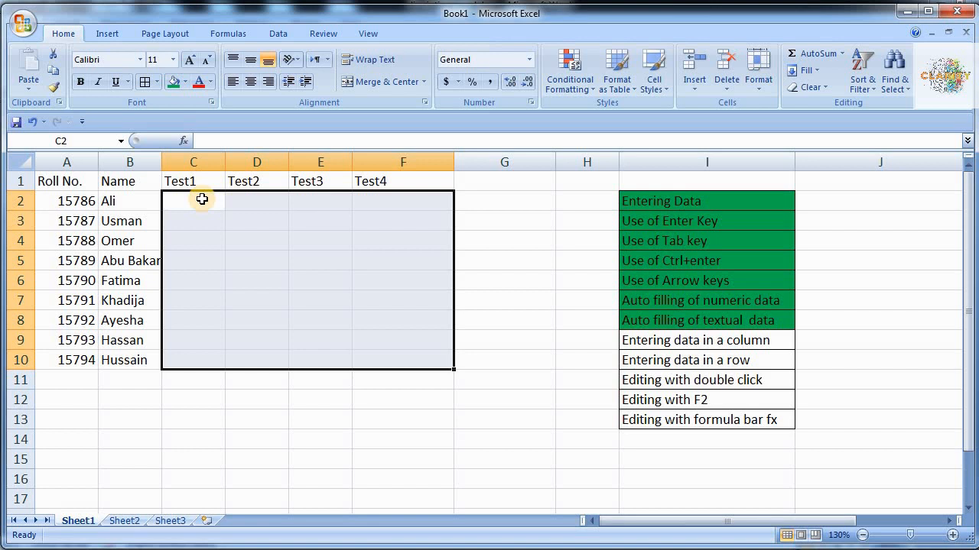
- Enter Test1 scores 8, 9, 5 and 4 in C2 through C5
{"action": "type", "text": "8"}
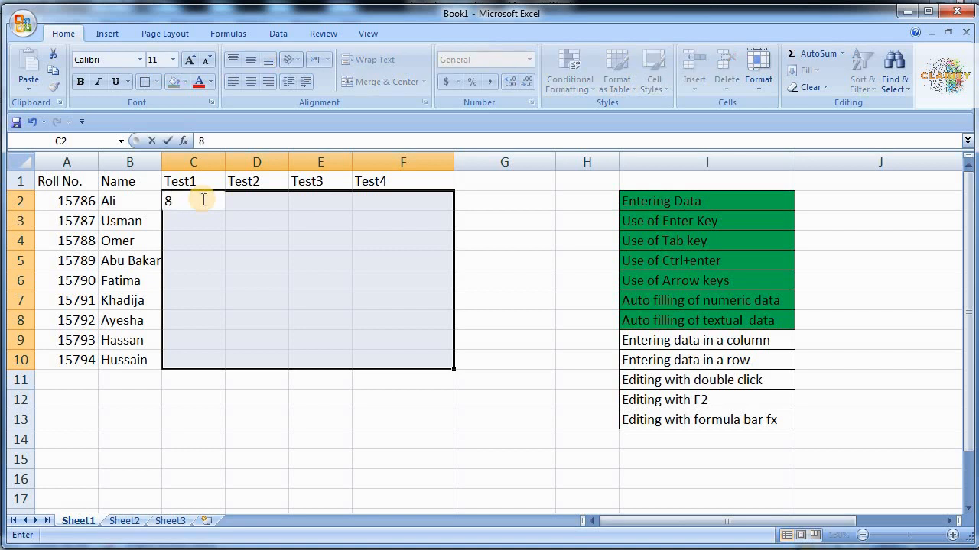
{"action": "key", "text": "Return"}
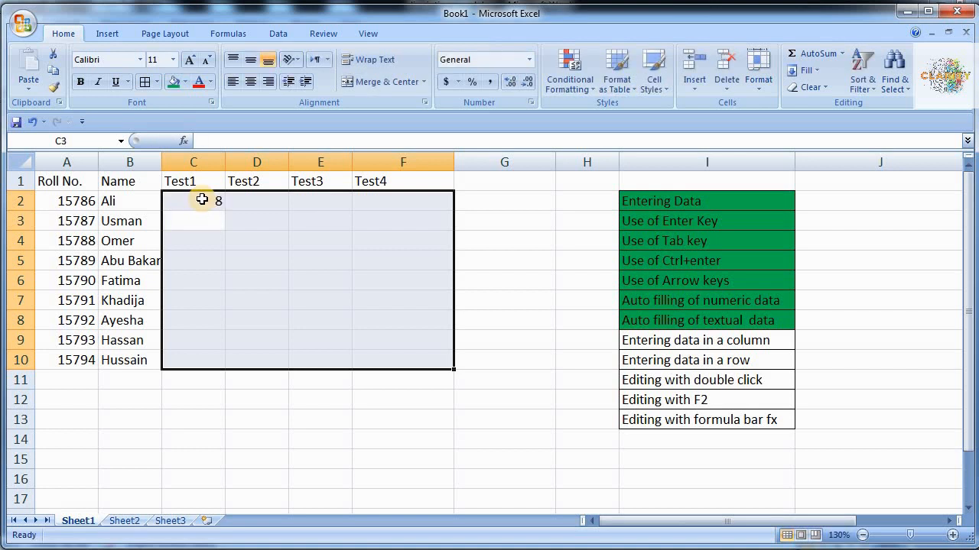
{"action": "type", "text": "9"}
{"action": "key", "text": "Return"}
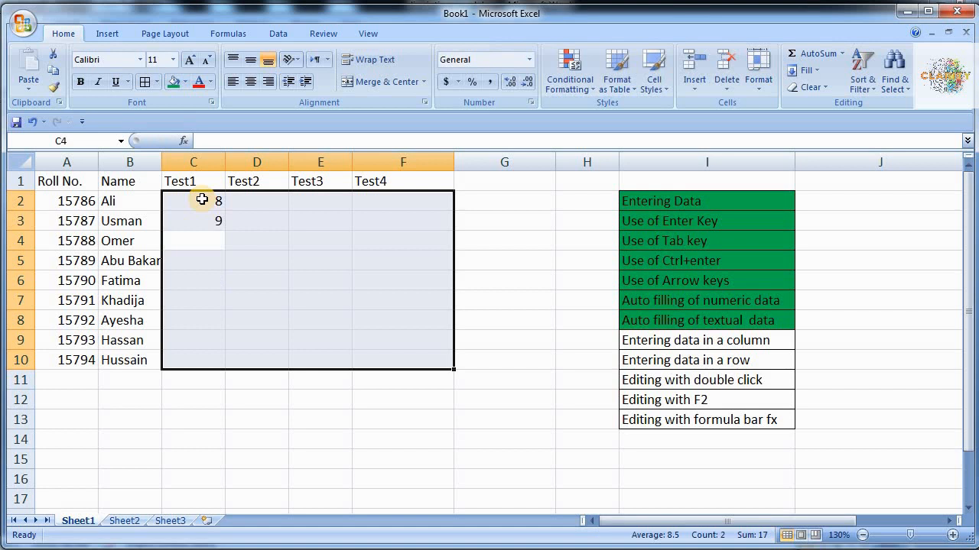
{"action": "type", "text": "5"}
{"action": "key", "text": "Return"}
{"action": "type", "text": "4"}
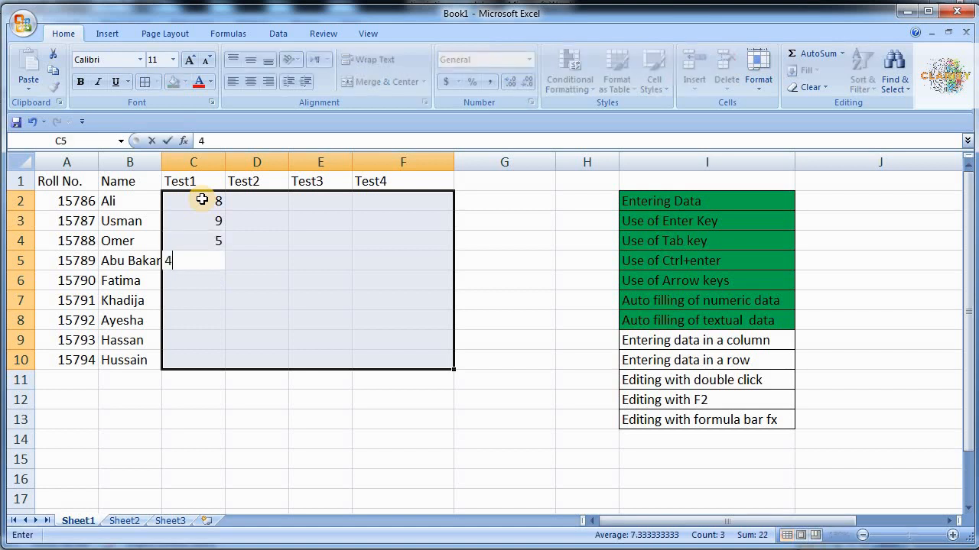
{"action": "key", "text": "Return"}
- Enter Test1 scores 8, 10, 10, 8 and 4 in C6 through C10
{"action": "type", "text": "8"}
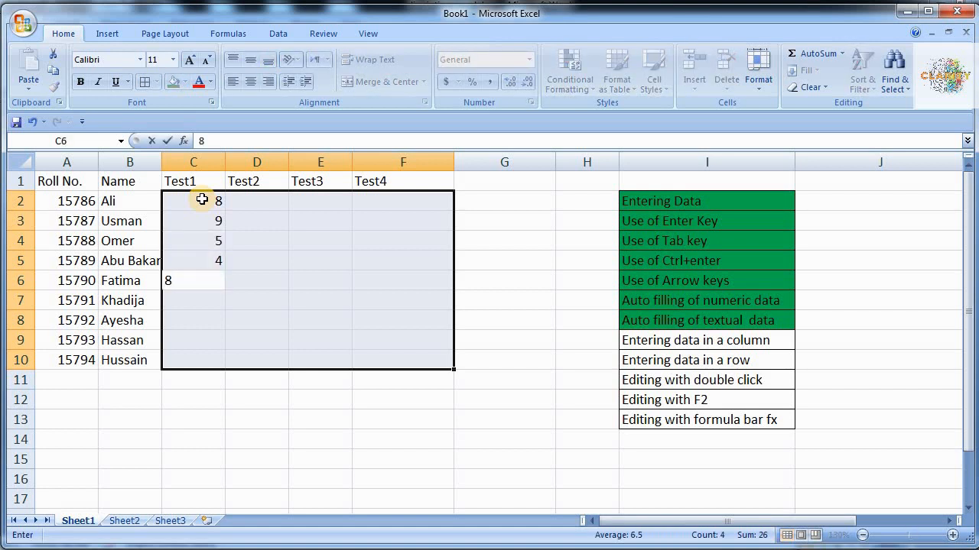
{"action": "key", "text": "Return"}
{"action": "type", "text": "10"}
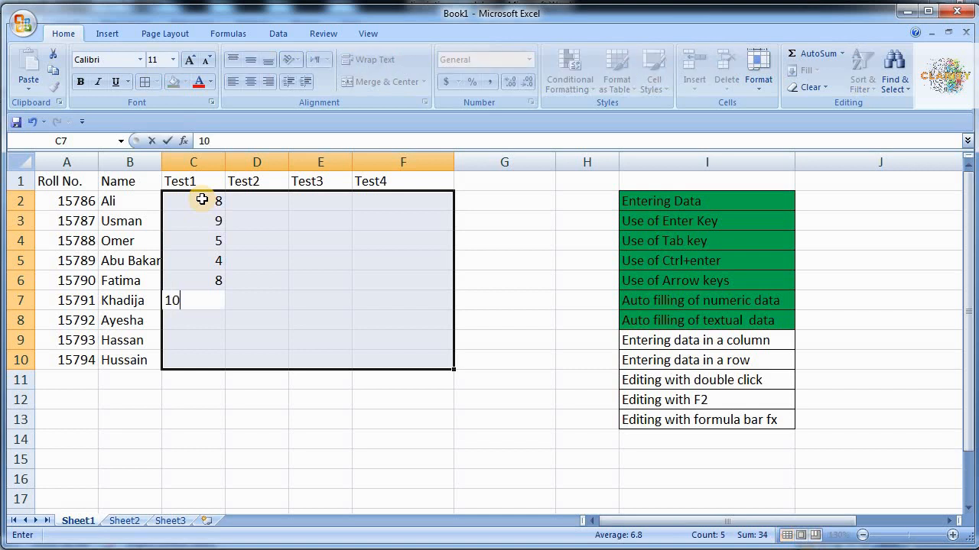
{"action": "key", "text": "Return"}
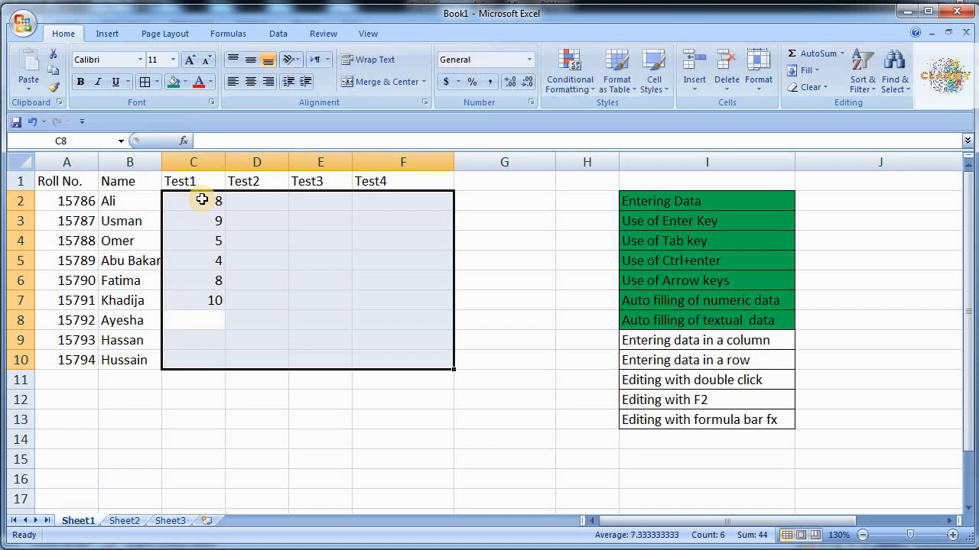
{"action": "type", "text": "10"}
{"action": "key", "text": "Return"}
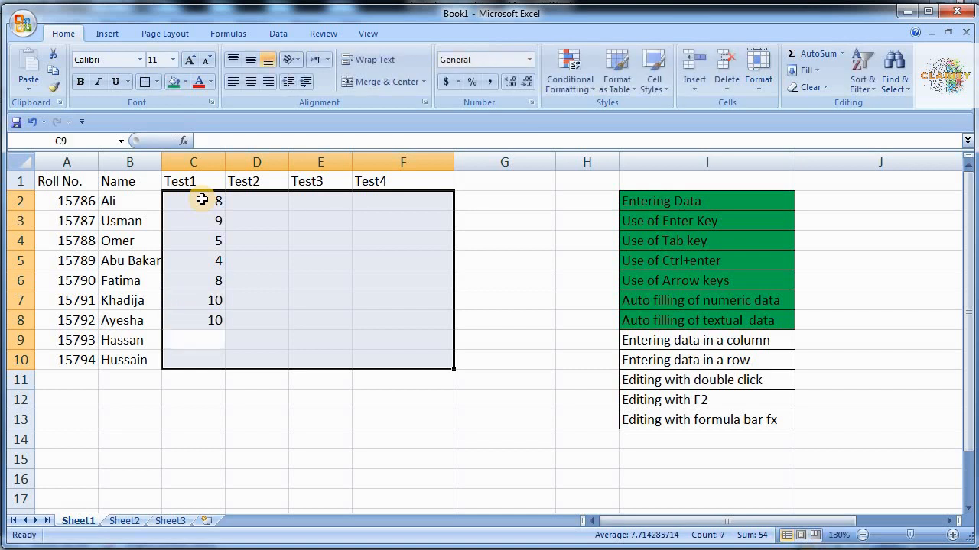
{"action": "type", "text": "8"}
{"action": "key", "text": "Return"}
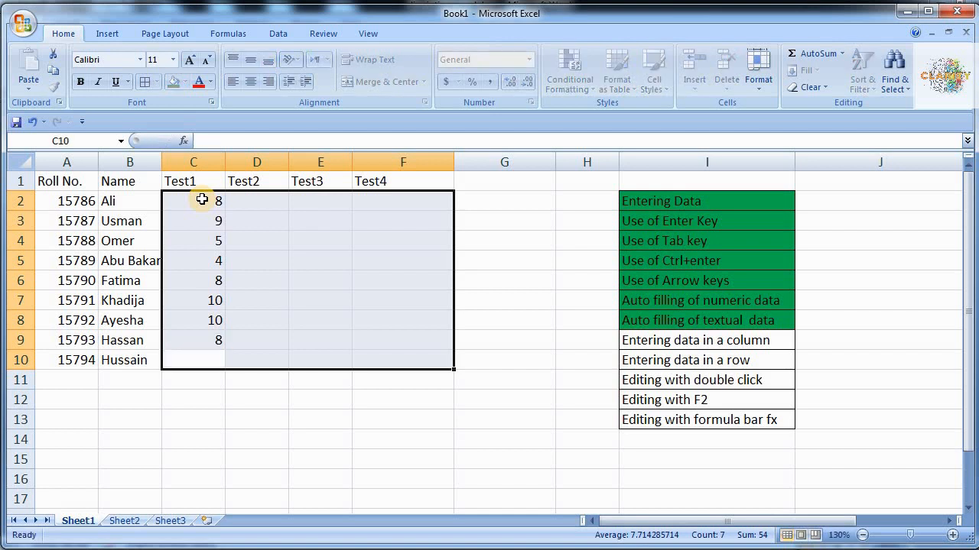
{"action": "type", "text": "4"}
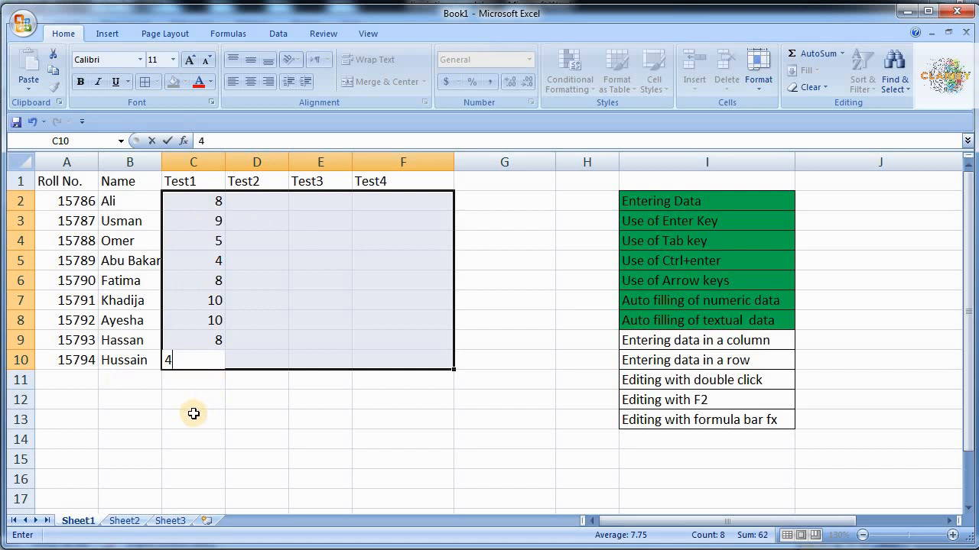
{"action": "key", "text": "Return"}
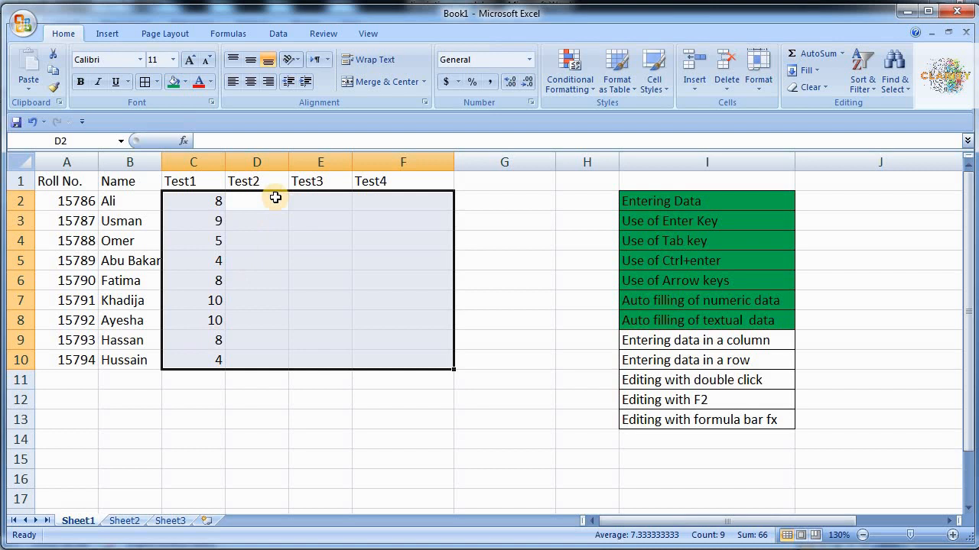
- Check the total of the Test1 scores in C2:C10, then reselect the score block
{"action": "left_click", "coordinate": [208, 202]}
{"action": "left_click_drag", "start_coordinate": [207, 202], "coordinate": [213, 354]}
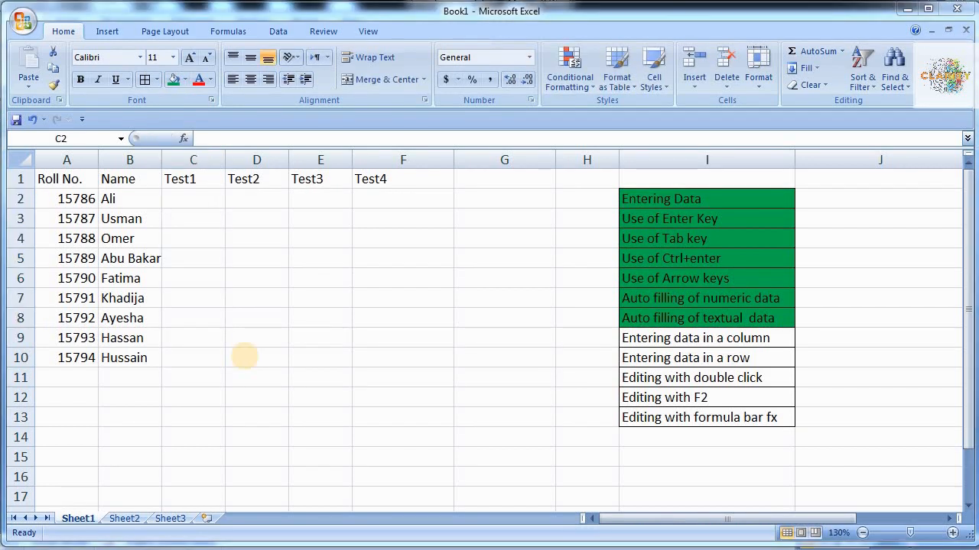
{"action": "left_click", "coordinate": [196, 199]}
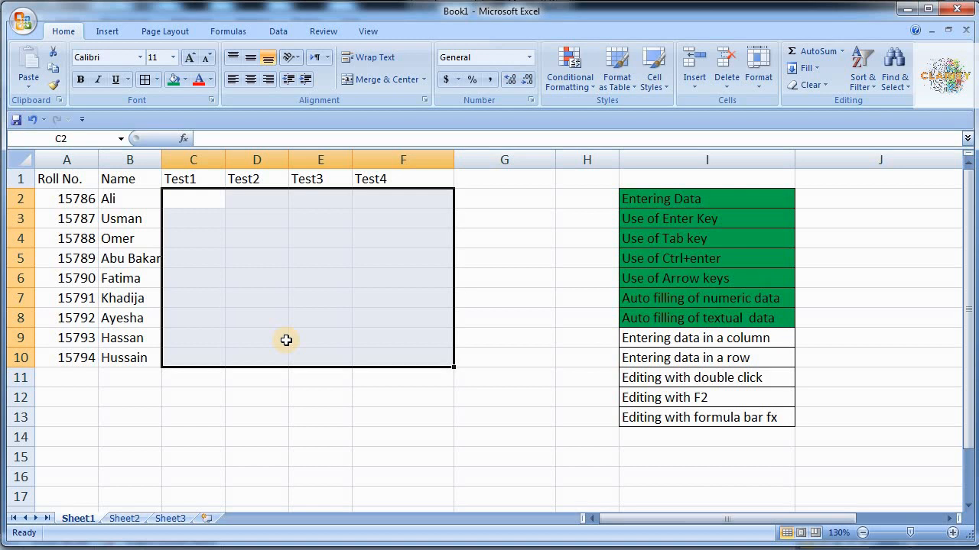
- Enter scores row by row across C2:F10, starting with 8, 7, 6, 9 and ending with 10 in F10
{"action": "type", "text": "8"}
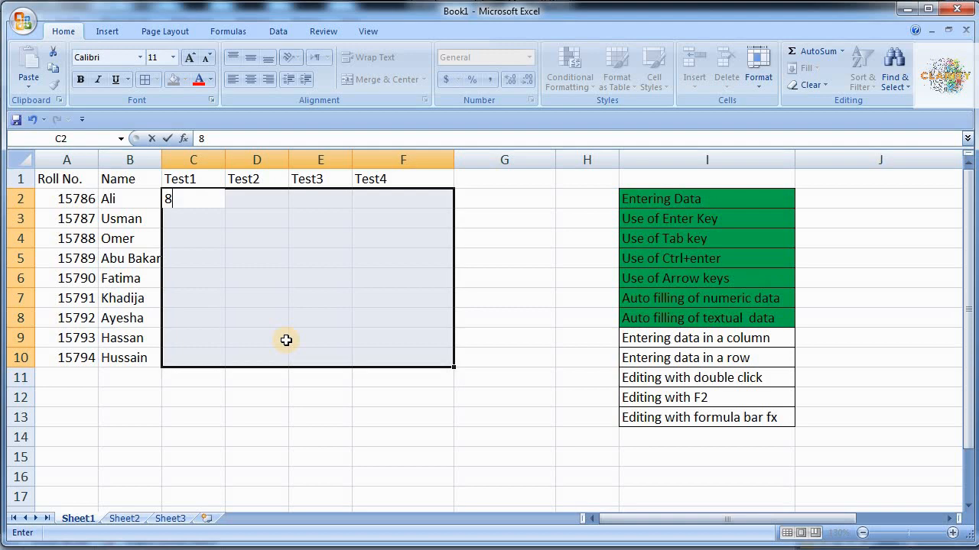
{"action": "key", "text": "Tab"}
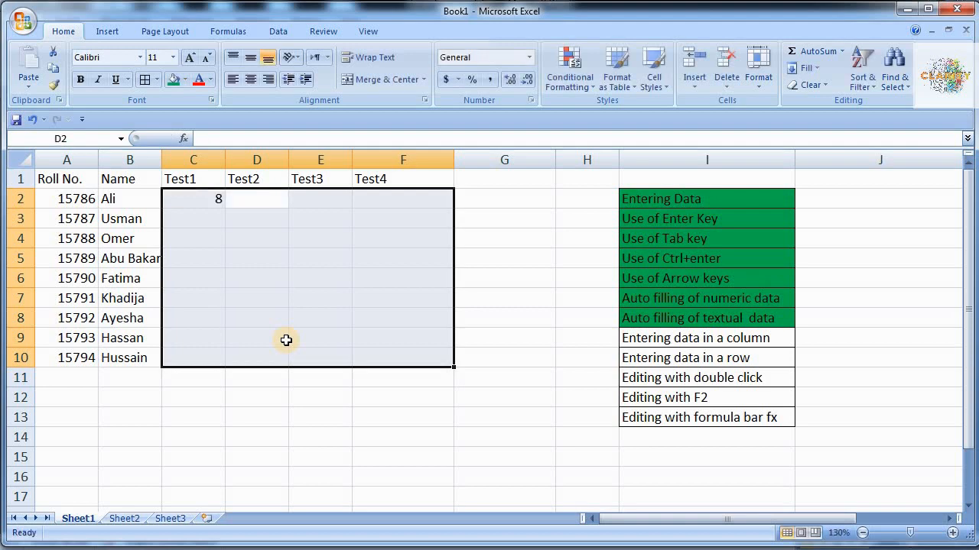
{"action": "type", "text": "7"}
{"action": "key", "text": "Tab"}
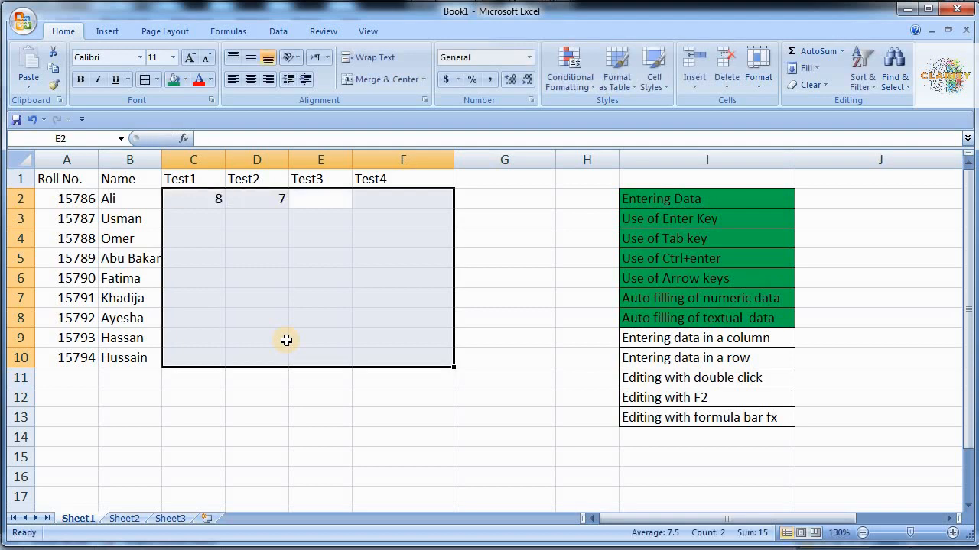
{"action": "type", "text": "65"}
{"action": "key", "text": "BackSpace"}
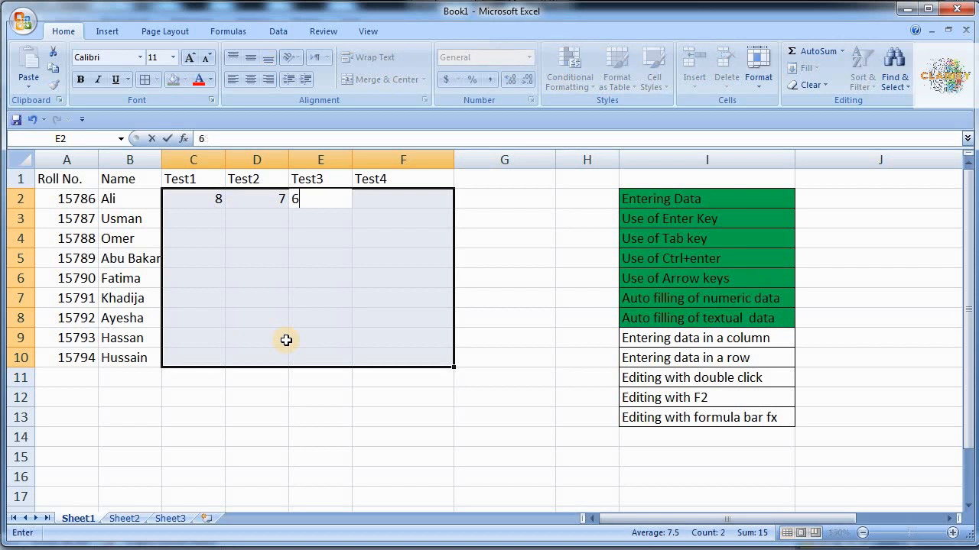
{"action": "key", "text": "Tab"}
{"action": "type", "text": "9"}
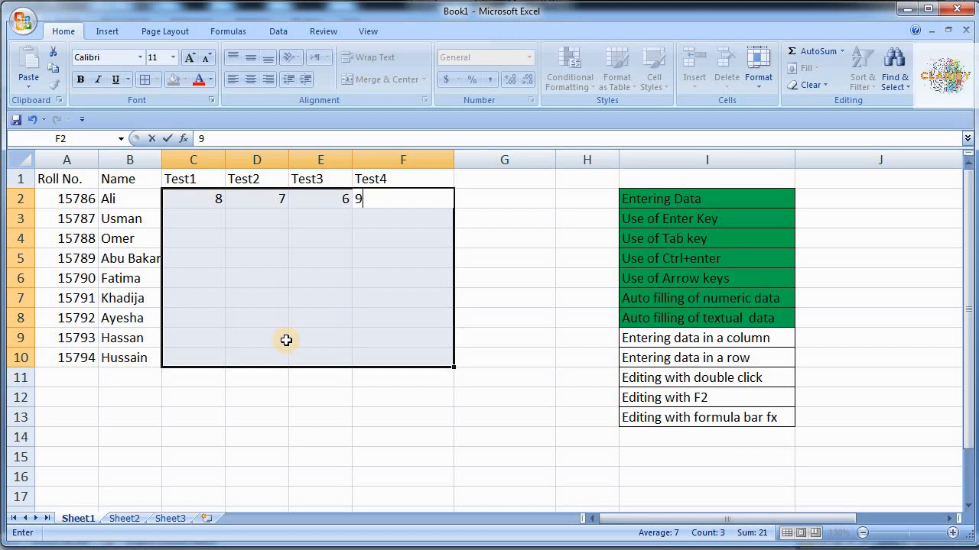
{"action": "key", "text": "Tab"}
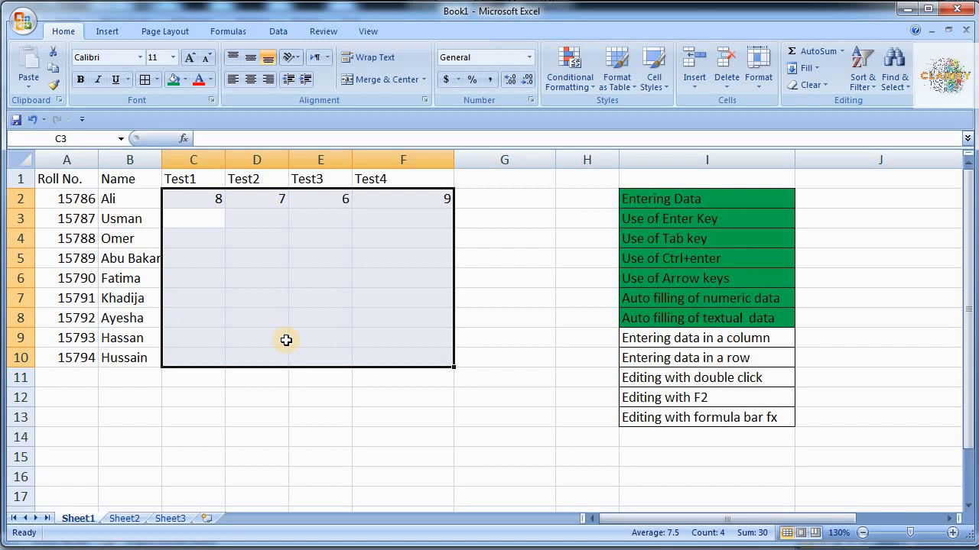
{"action": "type", "text": "5"}
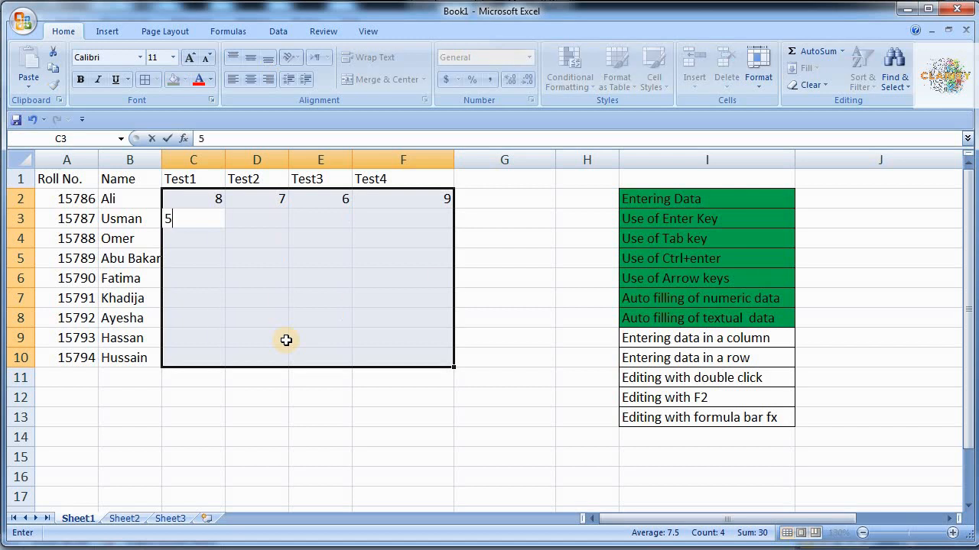
{"action": "type", "text": "\t6\t8\t7\t9\t5\t4\t1"}
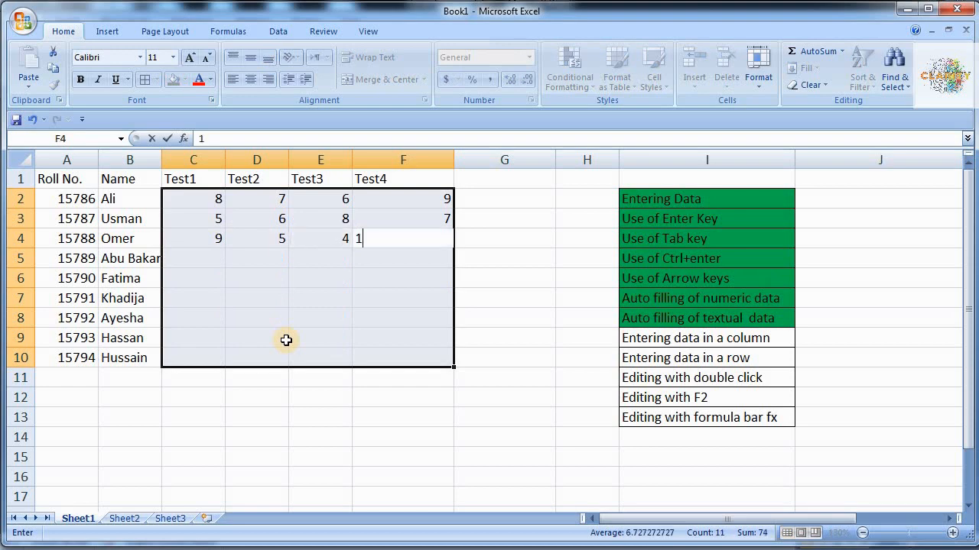
{"action": "type", "text": "\t2\t5\t6\t3\t2\t5\t4\t12\t5\t4\t1\t2\t5\t4"}
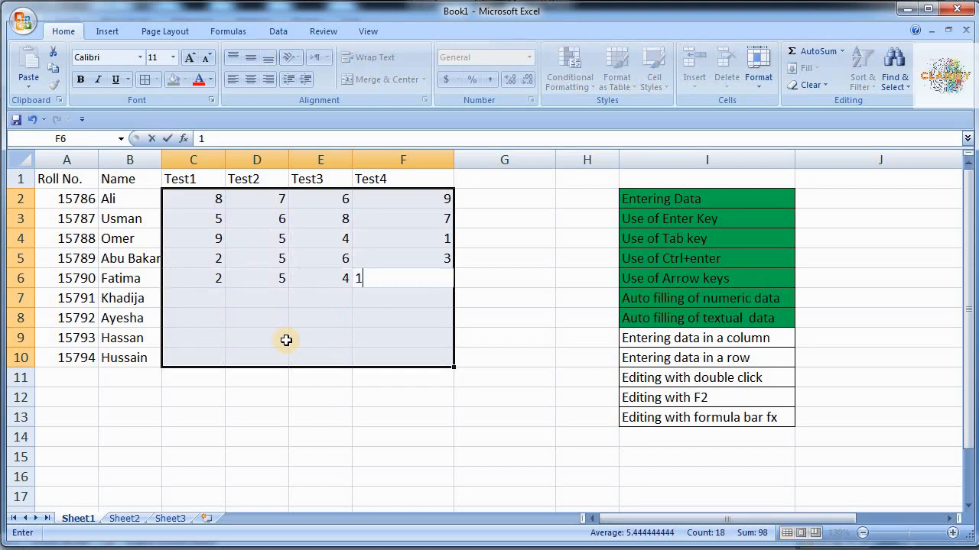
{"action": "type", "text": "\t8\t7\t9\t7\t8\t5\t6\t5"}
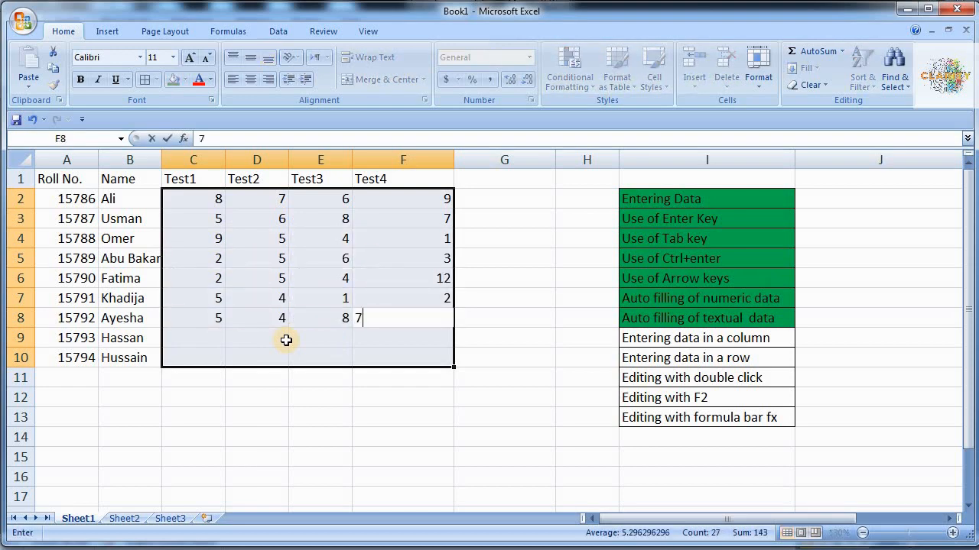
{"action": "type", "text": "\t8\t"}
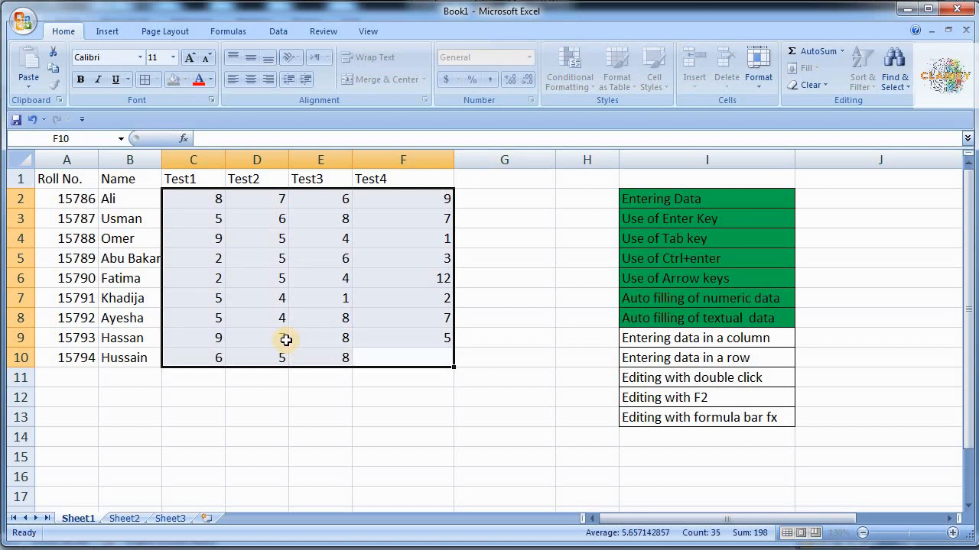
{"action": "type", "text": "10"}
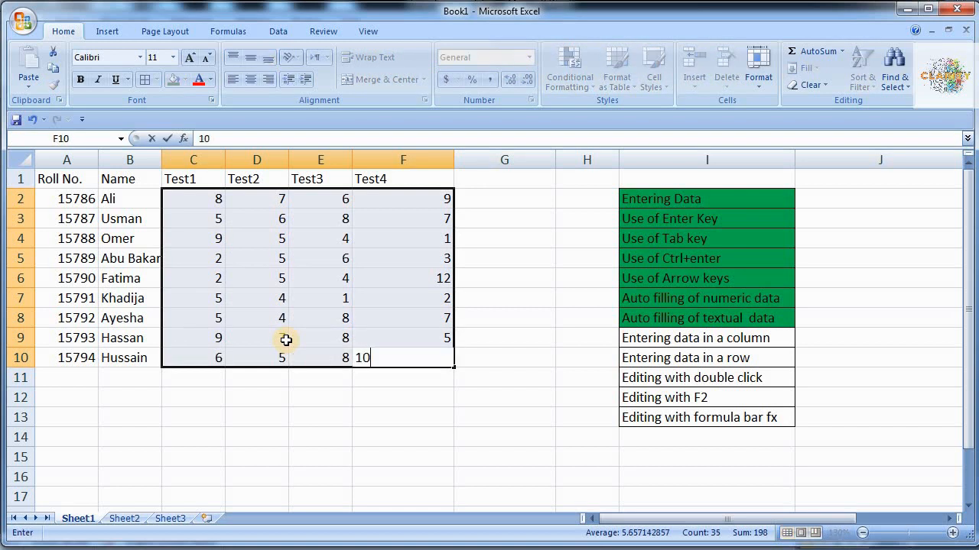
{"action": "key", "text": "Tab"}
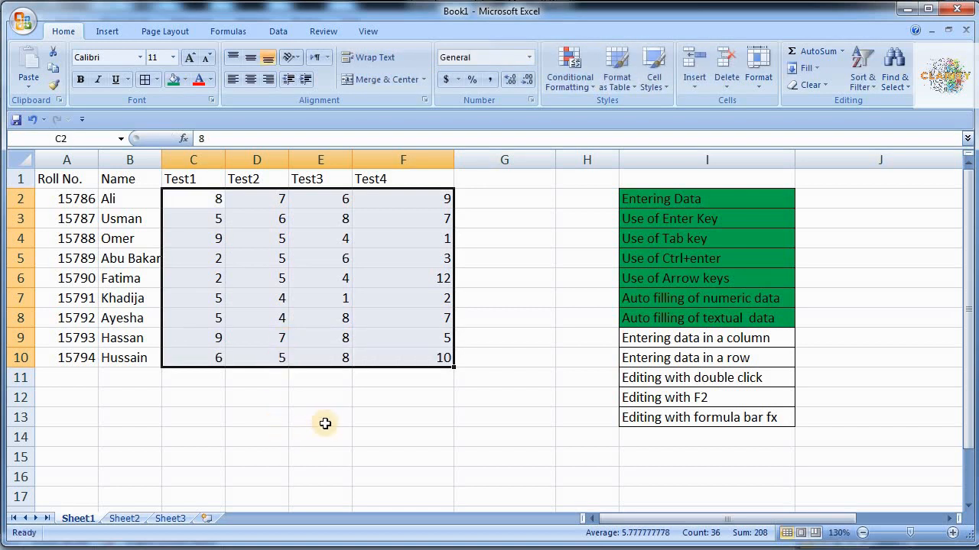
- Give checklist cells I9 ('Entering data in a column') and I10 ('Entering data in a row') a green fill
{"action": "left_click", "coordinate": [501, 276]}
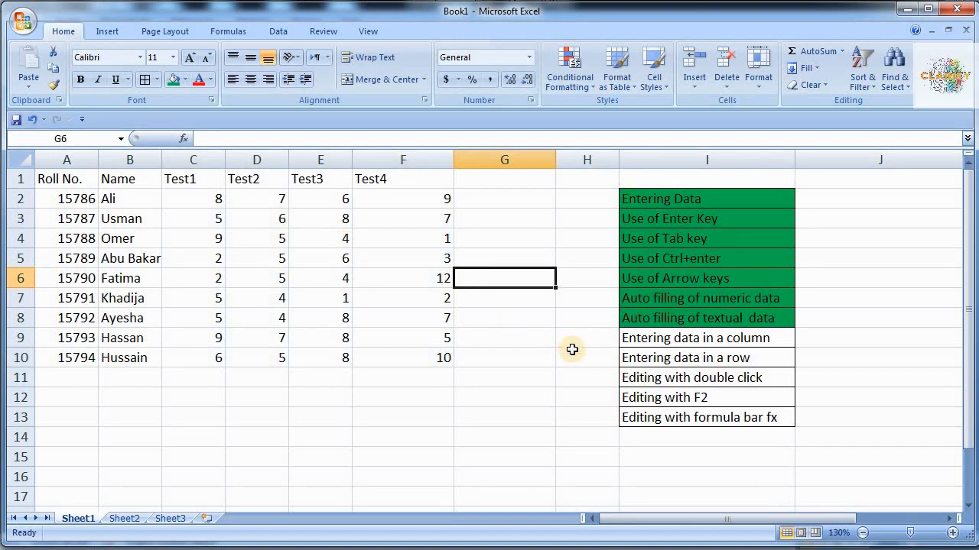
{"action": "left_click", "coordinate": [662, 339]}
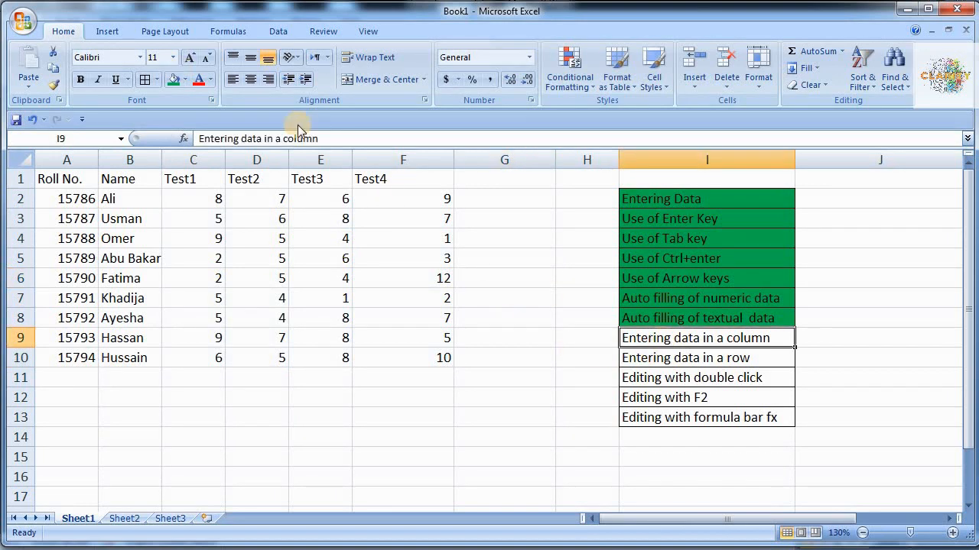
{"action": "left_click", "coordinate": [174, 79]}
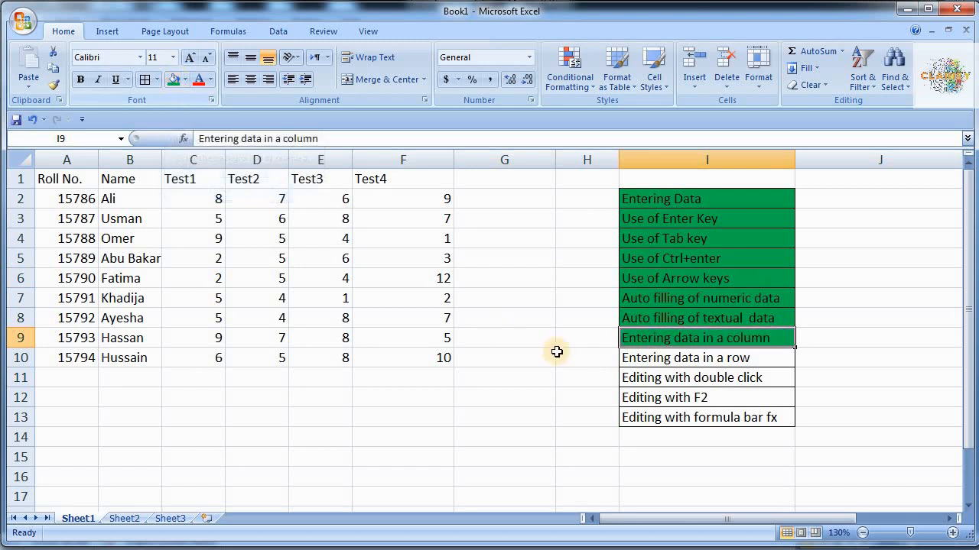
{"action": "left_click", "coordinate": [635, 361]}
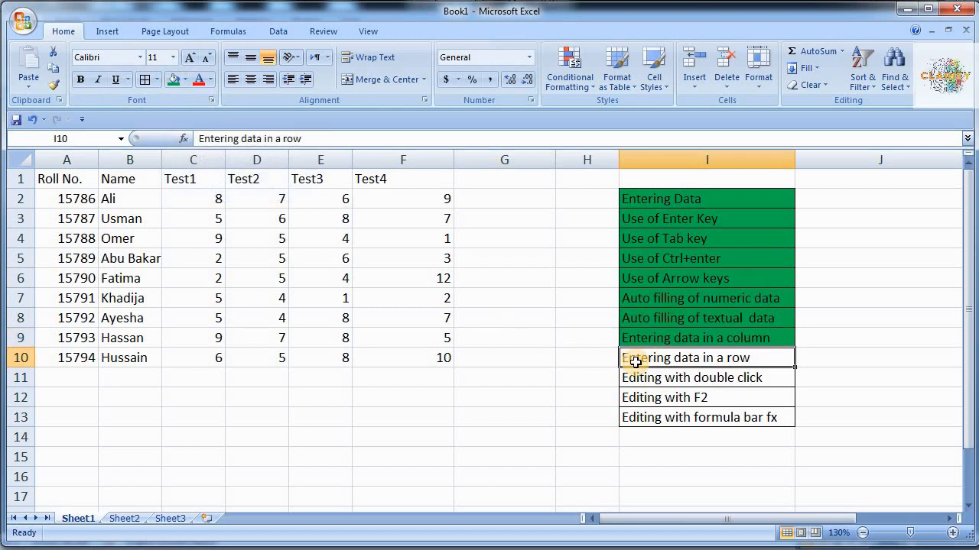
{"action": "key", "text": "F4"}
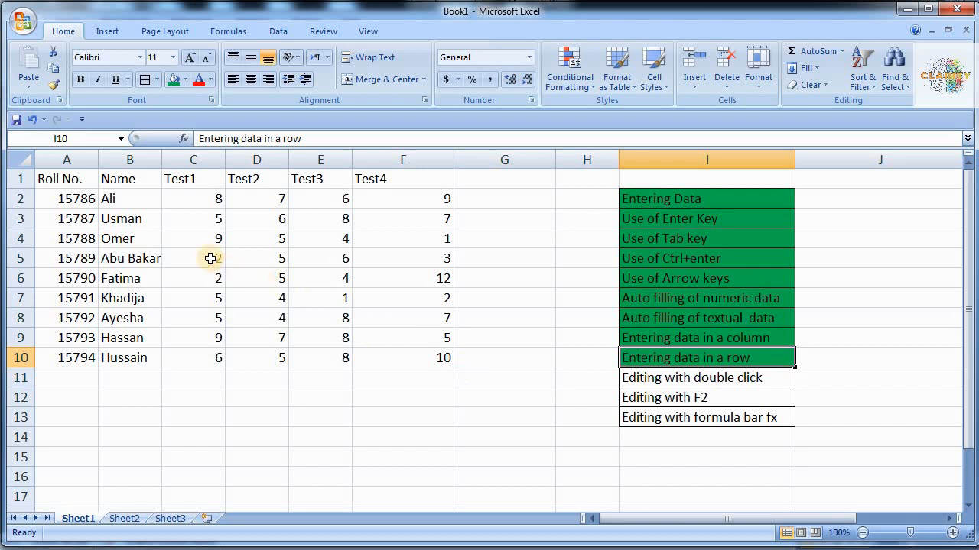
- Overwrite the existing name in B2 with the first student's full first and last name
{"action": "left_click", "coordinate": [136, 199]}
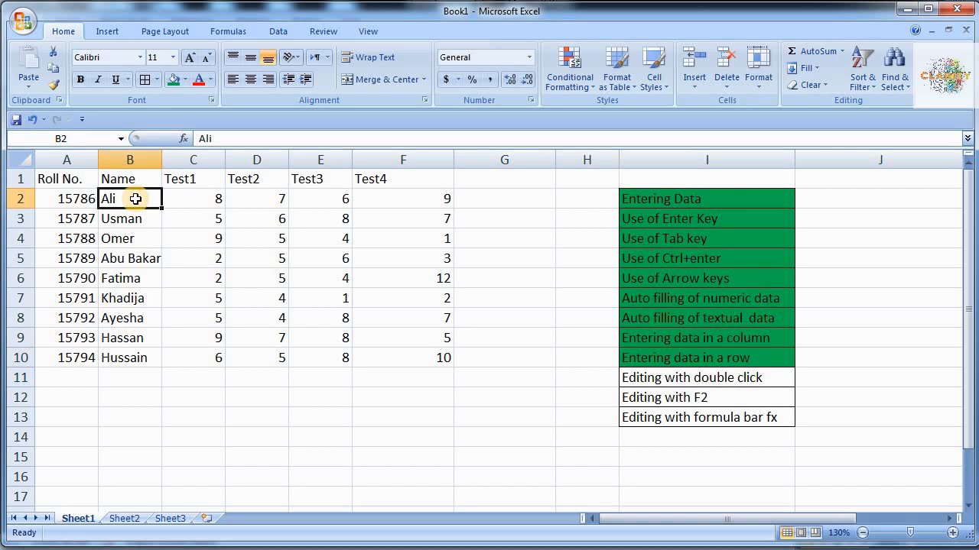
{"action": "double_click", "coordinate": [135, 199]}
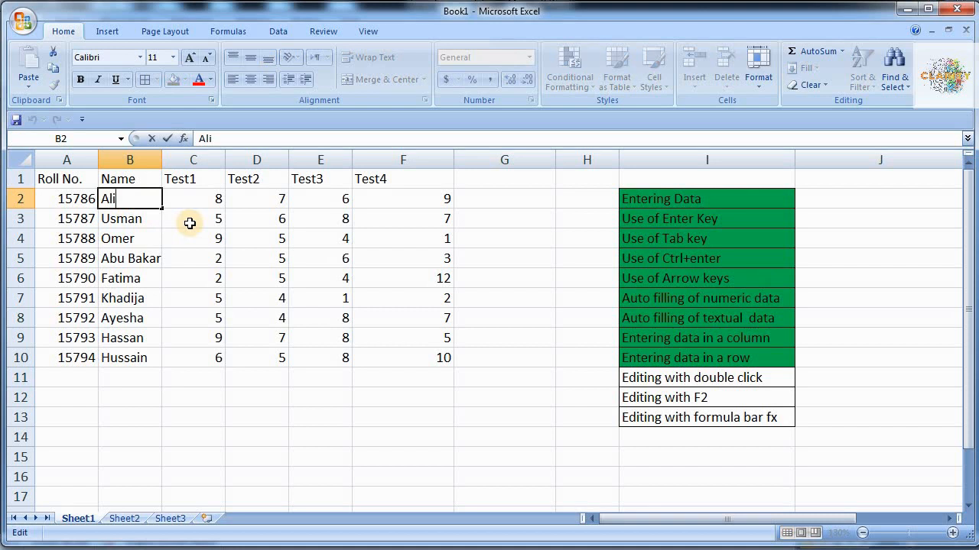
{"action": "key", "text": "BackSpace"}
{"action": "key", "text": "BackSpace"}
{"action": "key", "text": "BackSpace"}
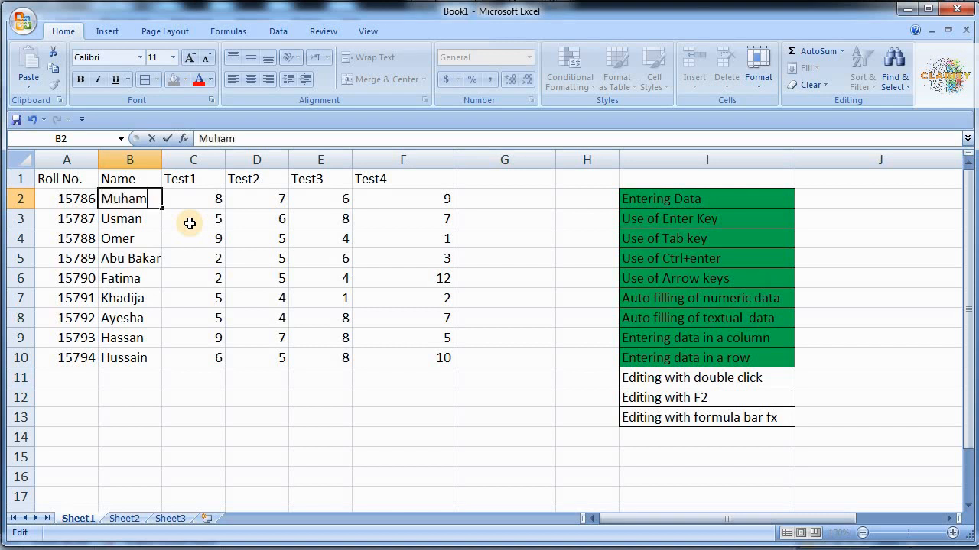
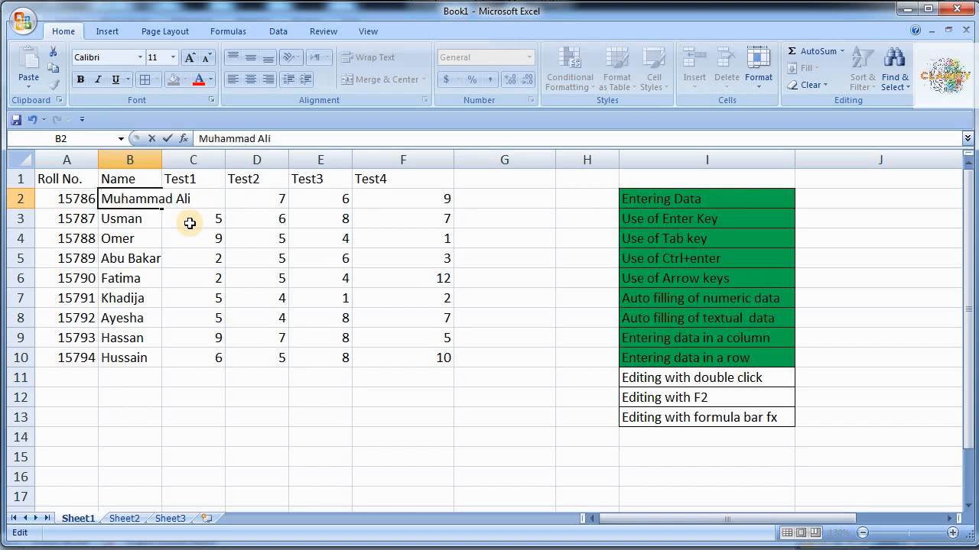
{"action": "key", "text": "Return"}
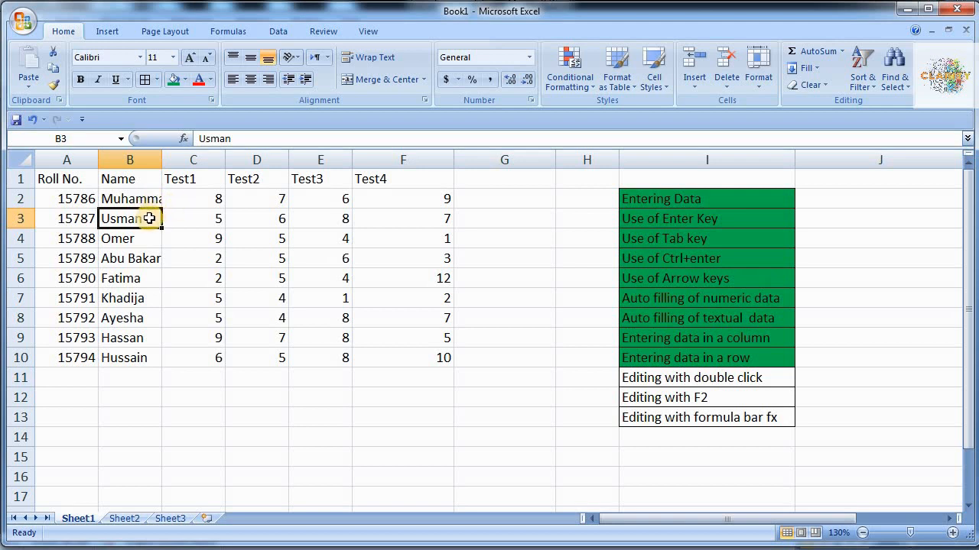
- Change the Test2 score in D4 from 5 to 7
{"action": "left_click", "coordinate": [246, 242]}
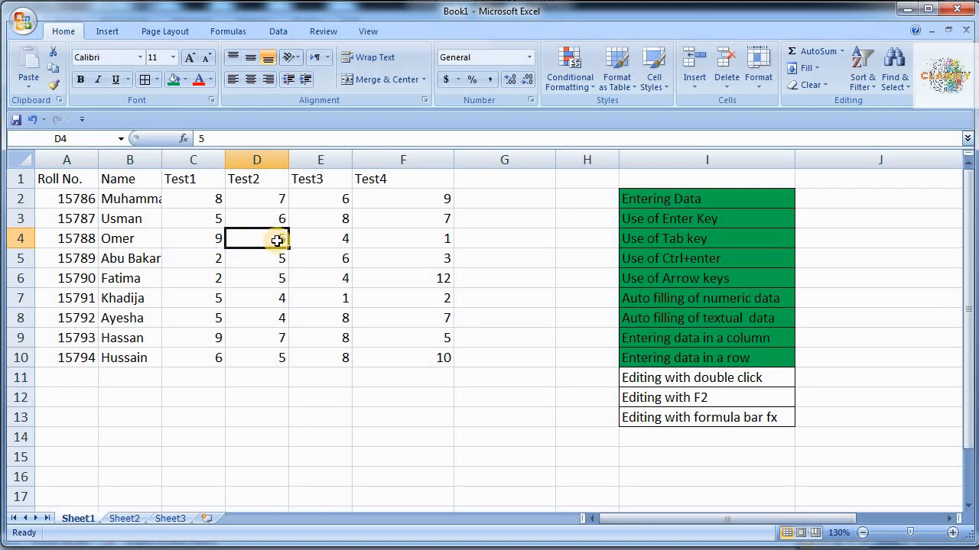
{"action": "double_click", "coordinate": [277, 240]}
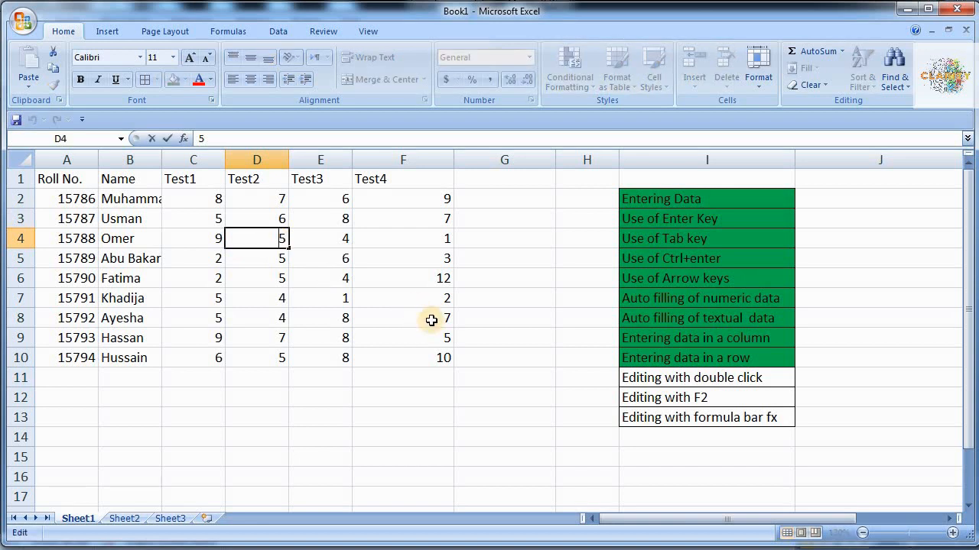
{"action": "key", "text": "BackSpace"}
{"action": "type", "text": "7"}
{"action": "key", "text": "ctrl+Return"}
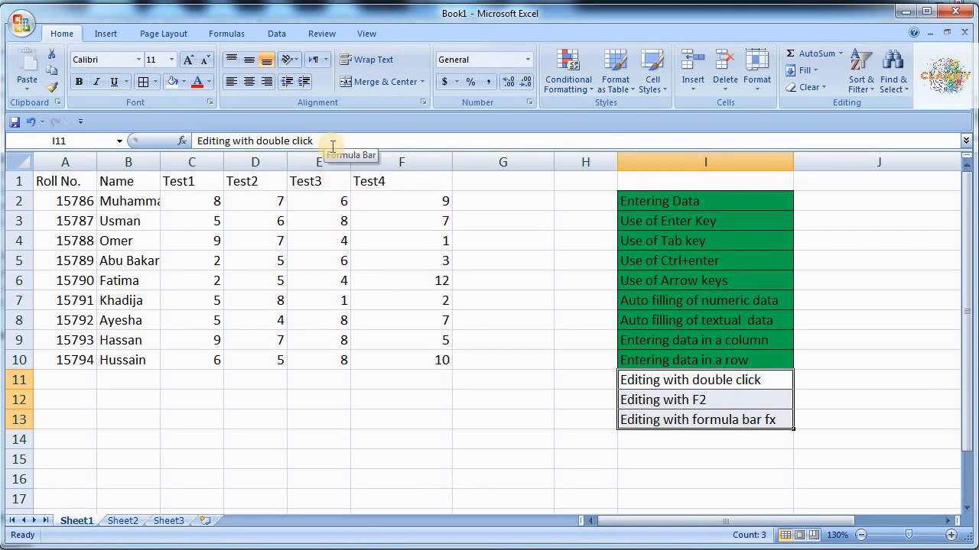
{"action": "left_click", "coordinate": [130, 281]}
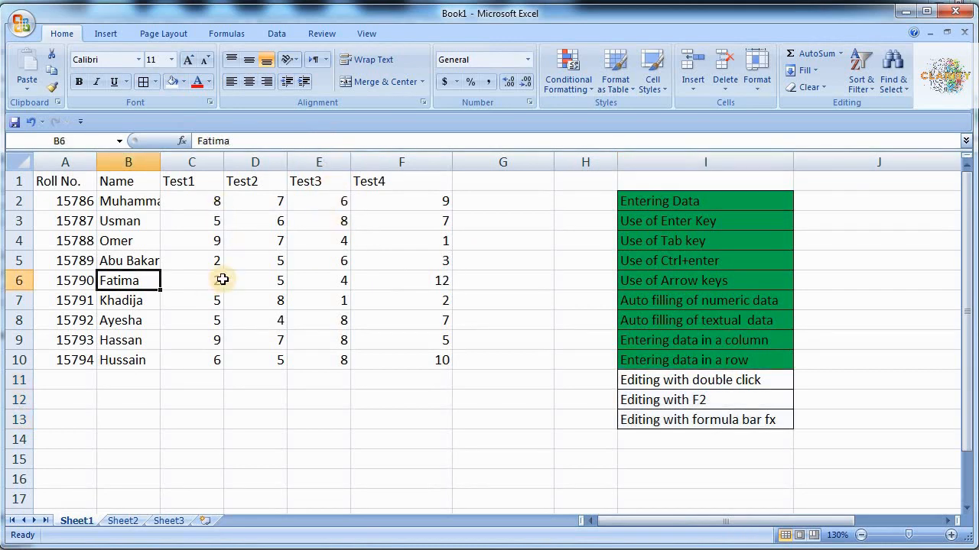
{"action": "left_click", "coordinate": [143, 322]}
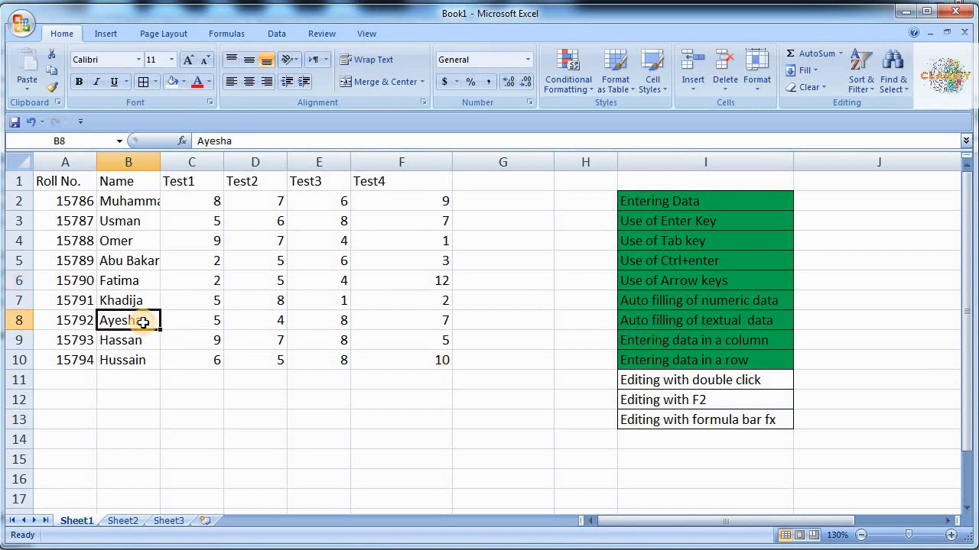
{"action": "left_click", "coordinate": [243, 142]}
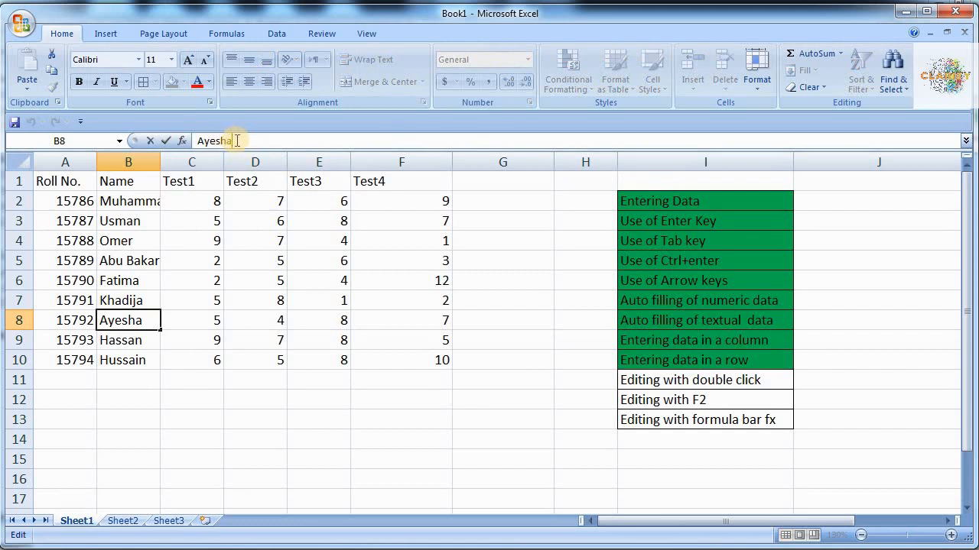
{"action": "key", "text": "BackSpace"}
{"action": "key", "text": "BackSpace"}
{"action": "key", "text": "BackSpace"}
{"action": "key", "text": "BackSpace"}
{"action": "key", "text": "BackSpace"}
{"action": "key", "text": "BackSpace"}
{"action": "type", "text": "Iqra"}
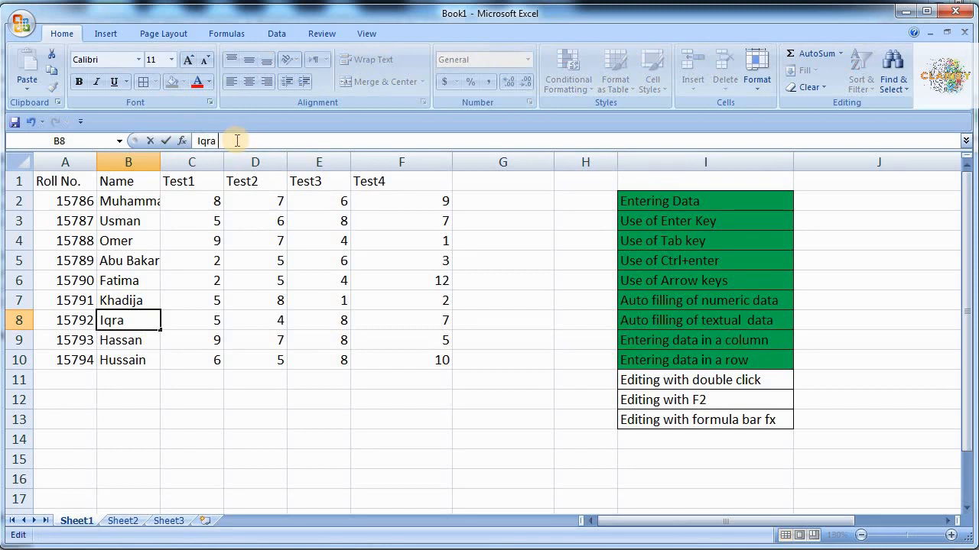
{"action": "key", "text": "Return"}
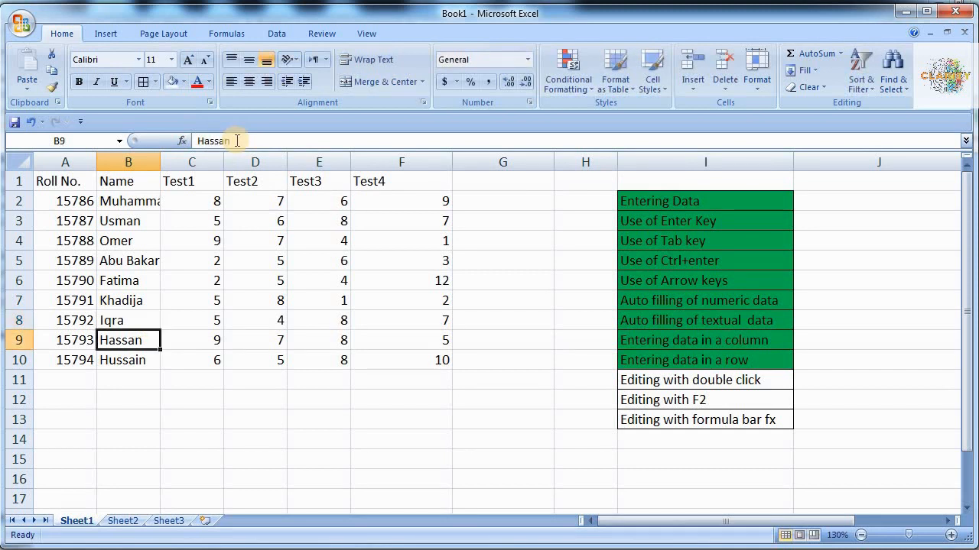
{"action": "left_click", "coordinate": [128, 320]}
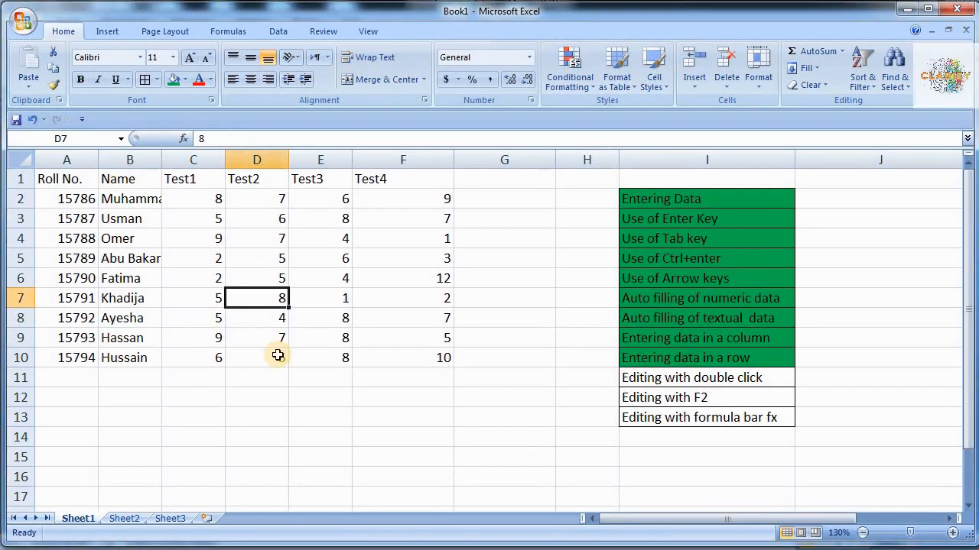
- Fill the editing topics in I11–I13 (double click, F2, formula bar) green
{"action": "left_click", "coordinate": [701, 379]}
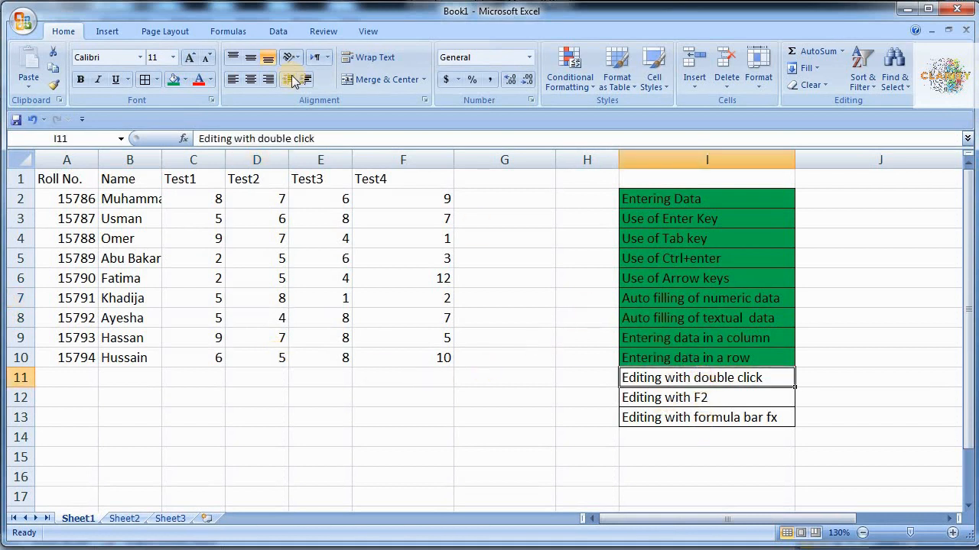
{"action": "left_click", "coordinate": [173, 80]}
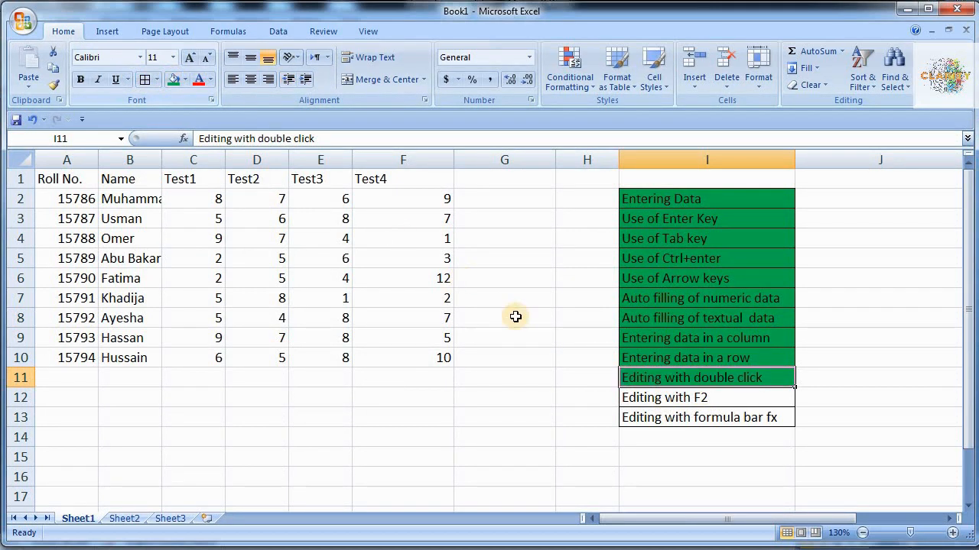
{"action": "left_click", "coordinate": [709, 397]}
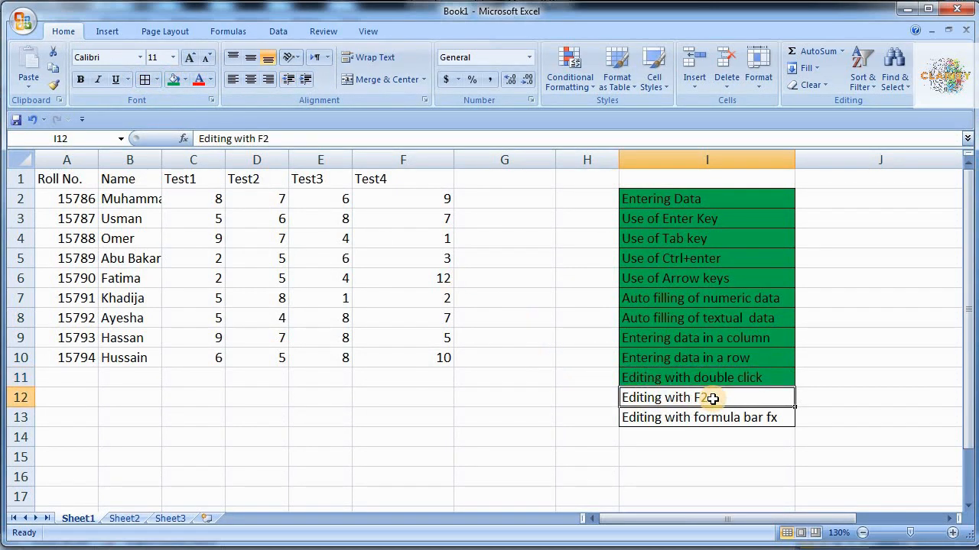
{"action": "key", "text": "F4"}
{"action": "key", "text": "Return"}
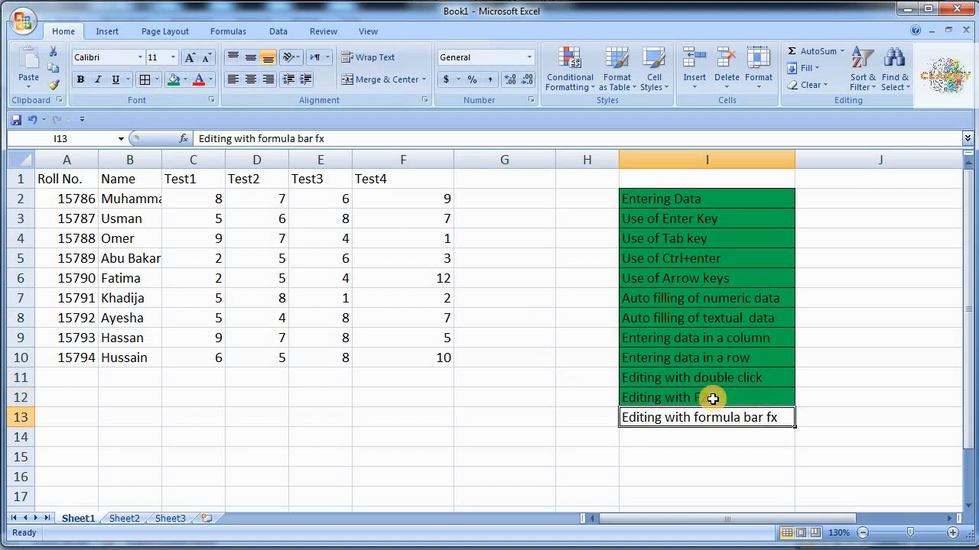
{"action": "key", "text": "F4"}
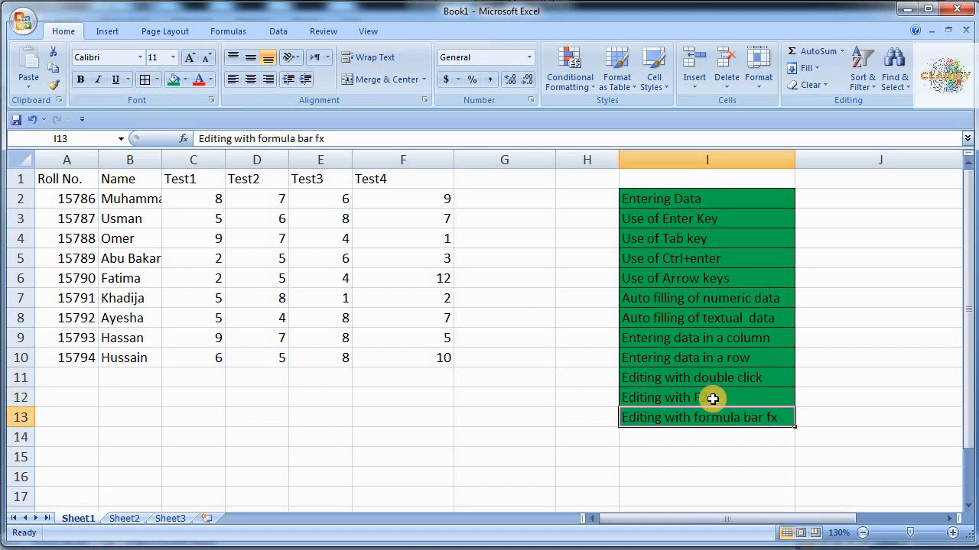